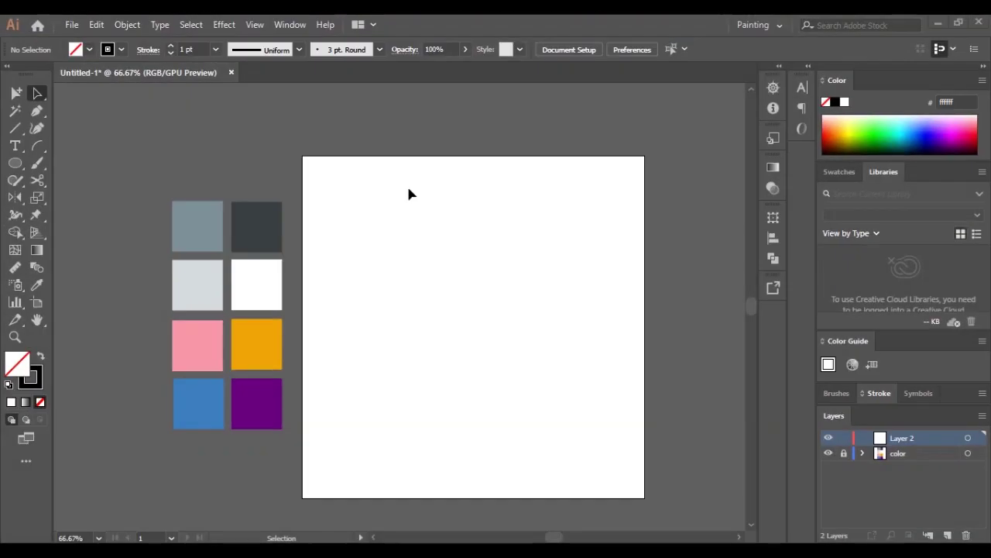
Draw a pentagon, rotate it 180° to point downward, and centre it on the artboard.
left_click(8, 169)
left_click(78, 250)
left_click_drag(389, 215, 472, 281)
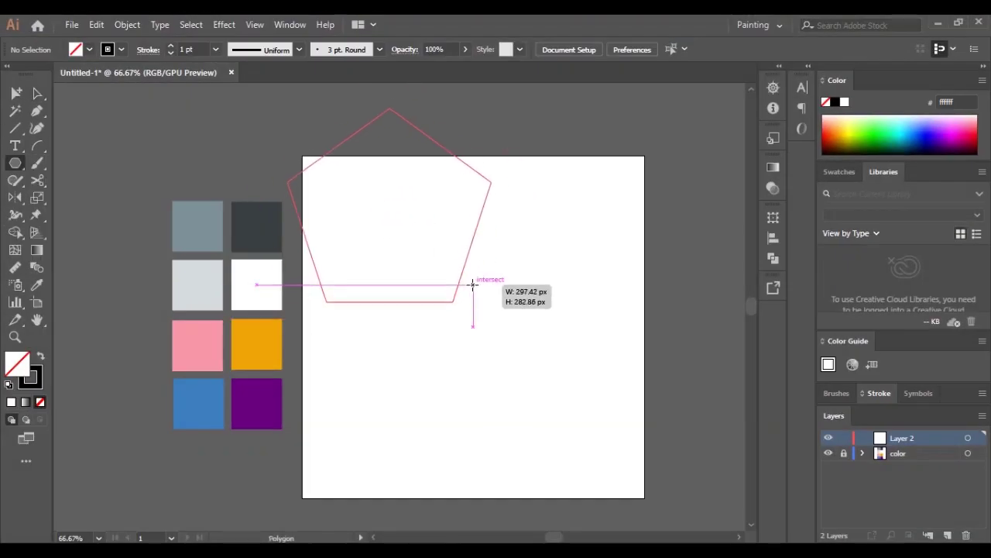
left_click(37, 94)
left_click_drag(392, 220, 482, 320)
left_click_drag(601, 200, 515, 325)
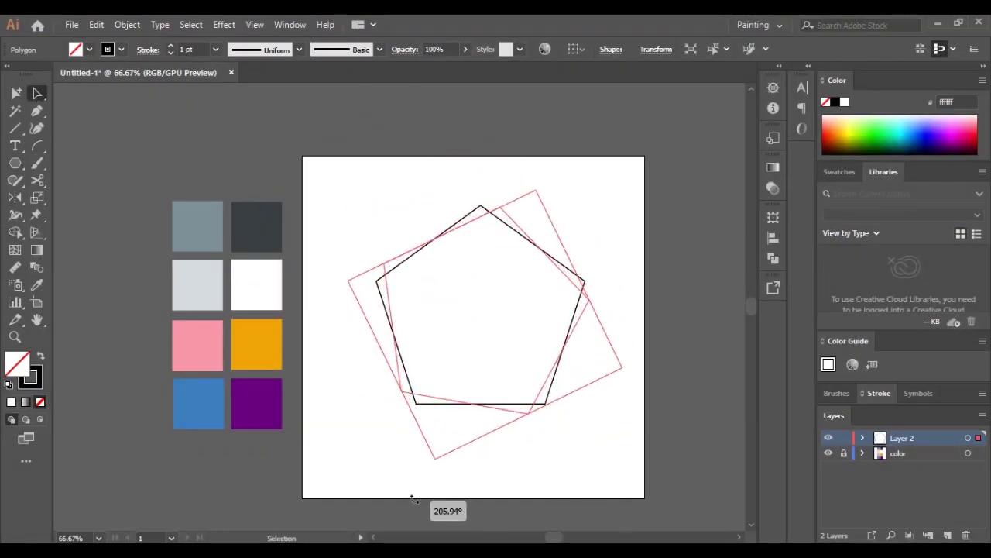
key("shift+Up")
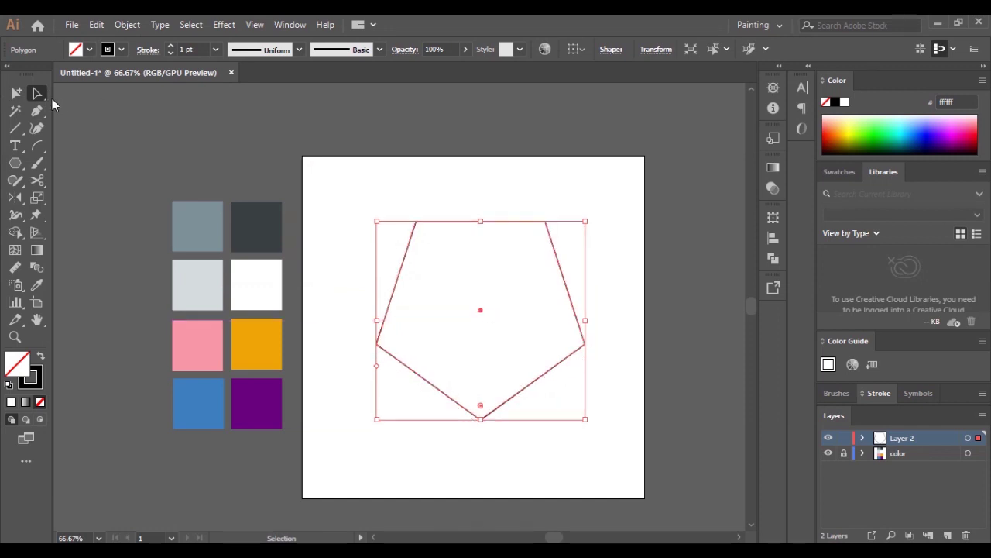
Widen the pentagon's top edge and round its top corners.
left_click(37, 93)
left_click_drag(544, 225, 416, 223)
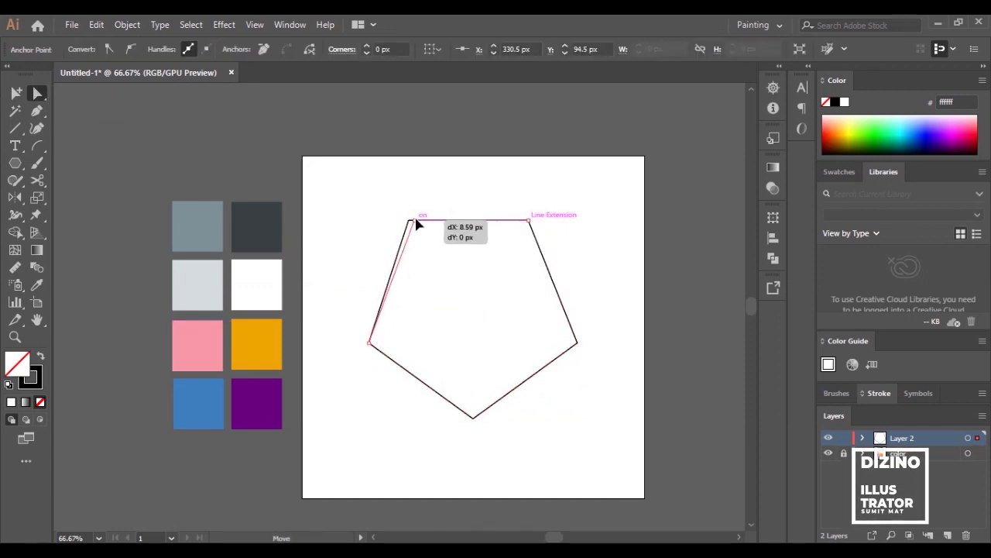
left_click(39, 93)
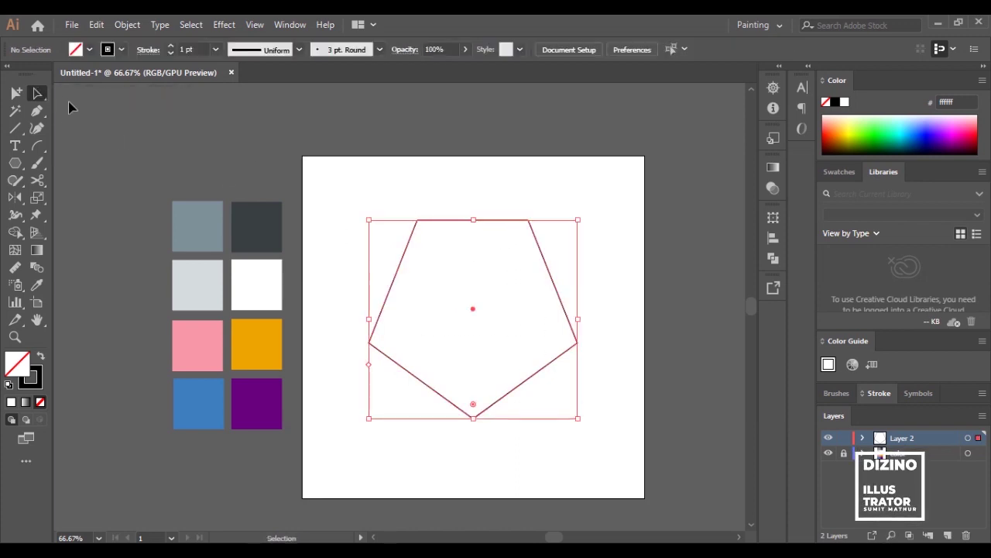
key("a")
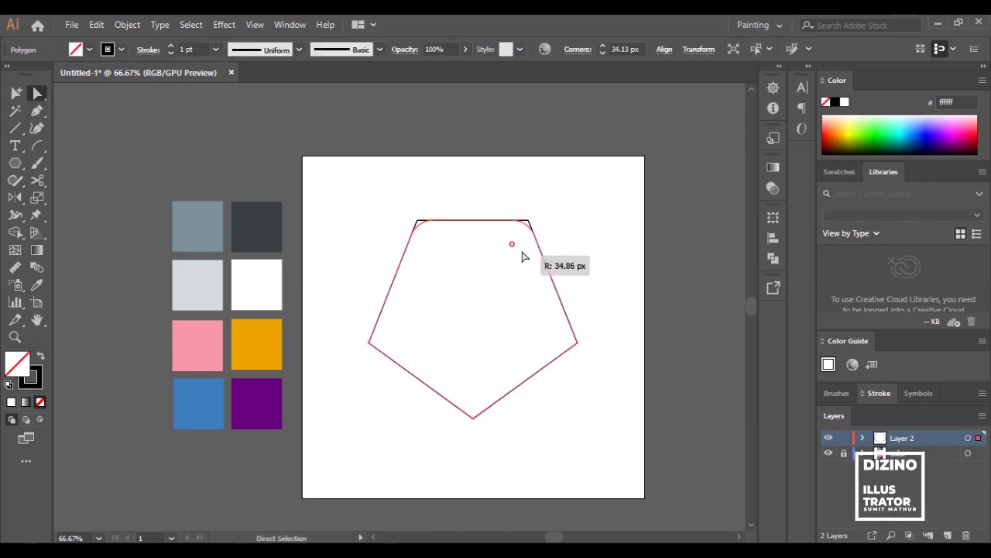
key("ctrl+shift+a")
left_click(15, 163)
Place a large circle over the pentagon's lower-left with an overlapping copy to its right.
left_click(65, 194)
left_click_drag(302, 148, 470, 318)
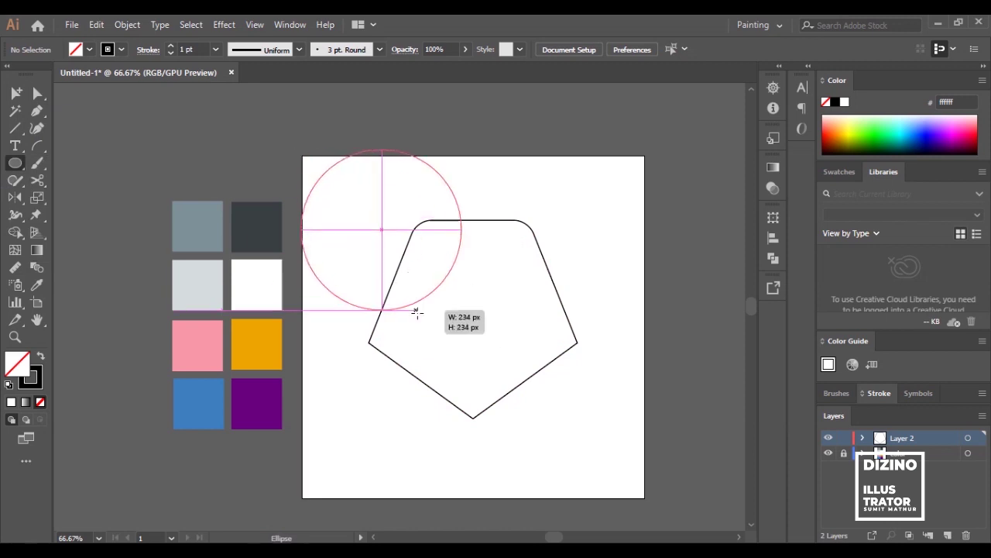
left_click(35, 94)
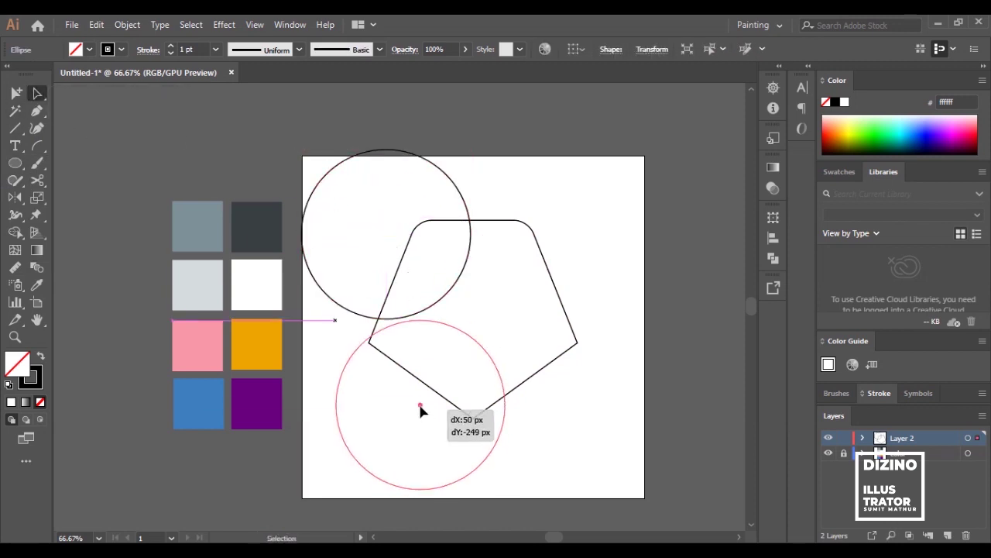
left_click_drag(385, 234, 411, 399)
left_click_drag(486, 472, 486, 473)
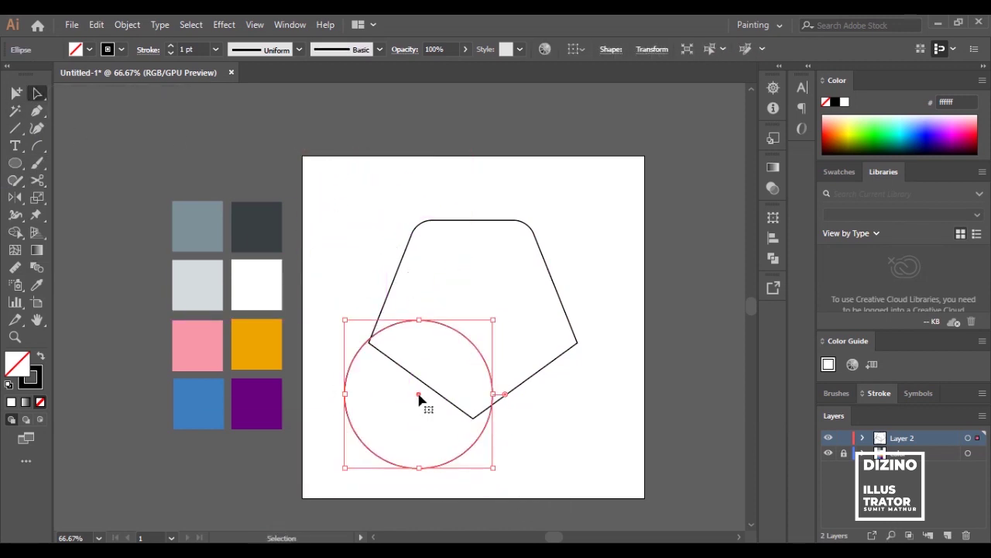
left_click_drag(419, 400, 432, 394)
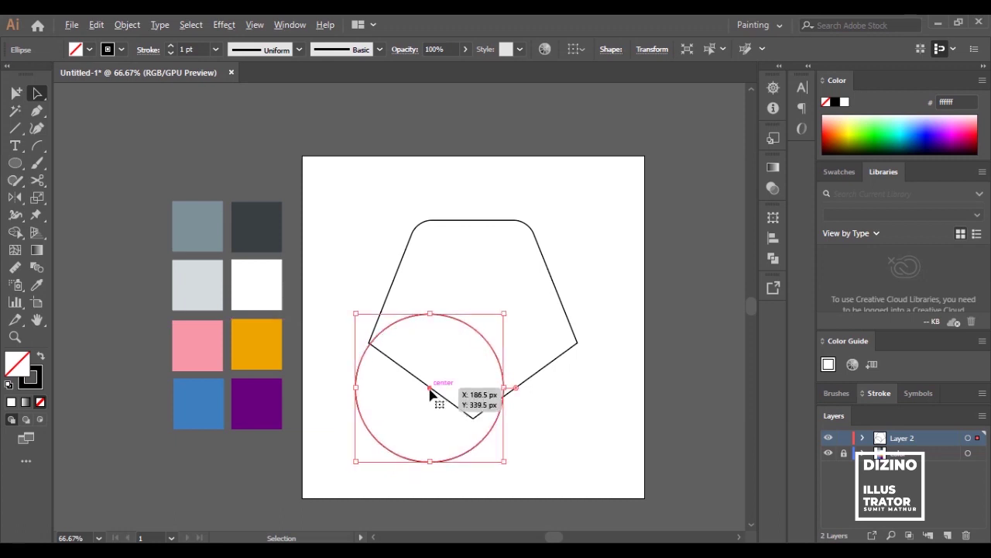
left_click_drag(476, 442, 565, 441)
left_click(549, 292)
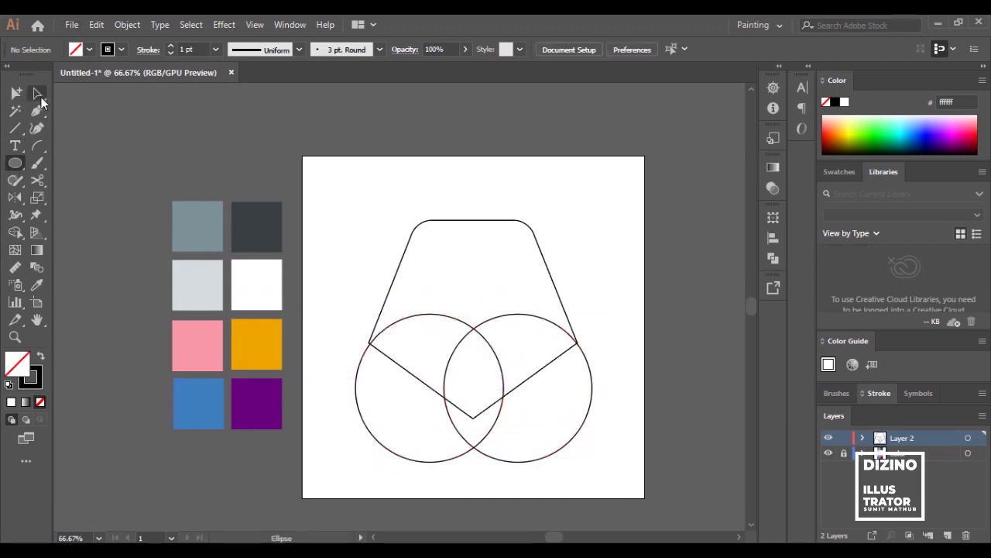
double_click(415, 318)
left_click(643, 279)
key("Escape")
key("ctrl+a")
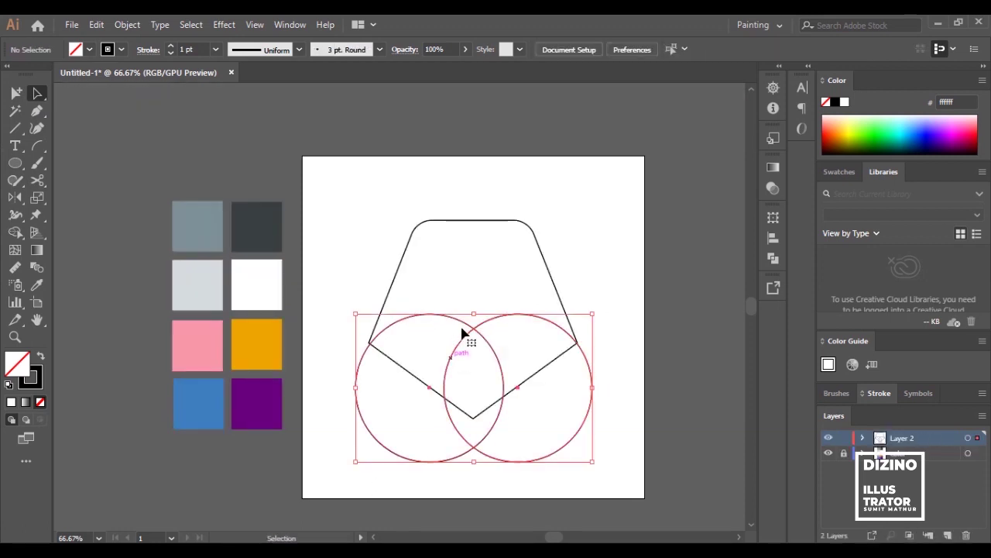
mouse_move(475, 332)
left_mouse_down()
mouse_move(474, 347)
mouse_move(474, 332)
left_mouse_up()
left_click(612, 341)
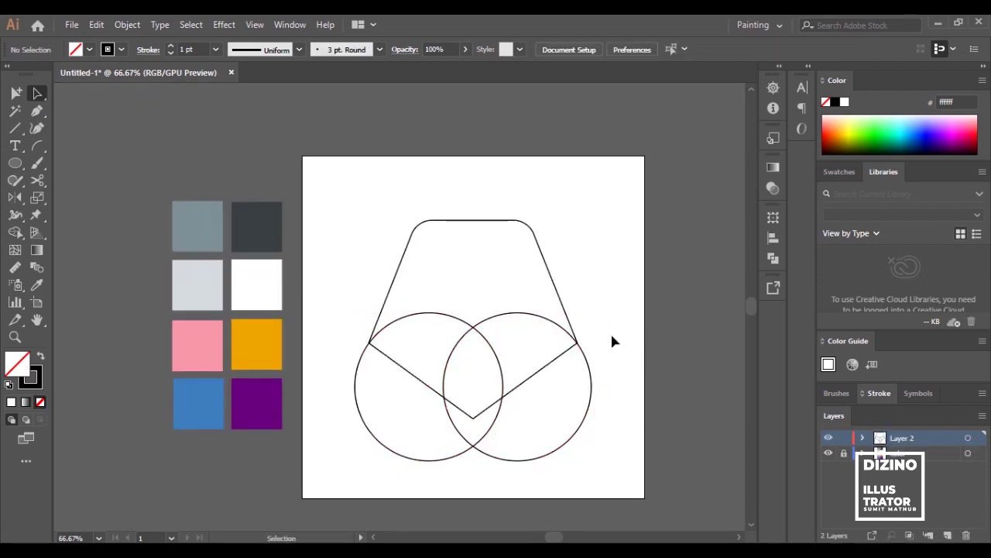
Add two smaller overlapping circles above the large pair, nudged slightly down.
left_click_drag(331, 181, 402, 254)
mouse_move(365, 215)
left_mouse_down()
mouse_move(444, 298)
mouse_move(523, 335)
left_mouse_up()
left_click(294, 325)
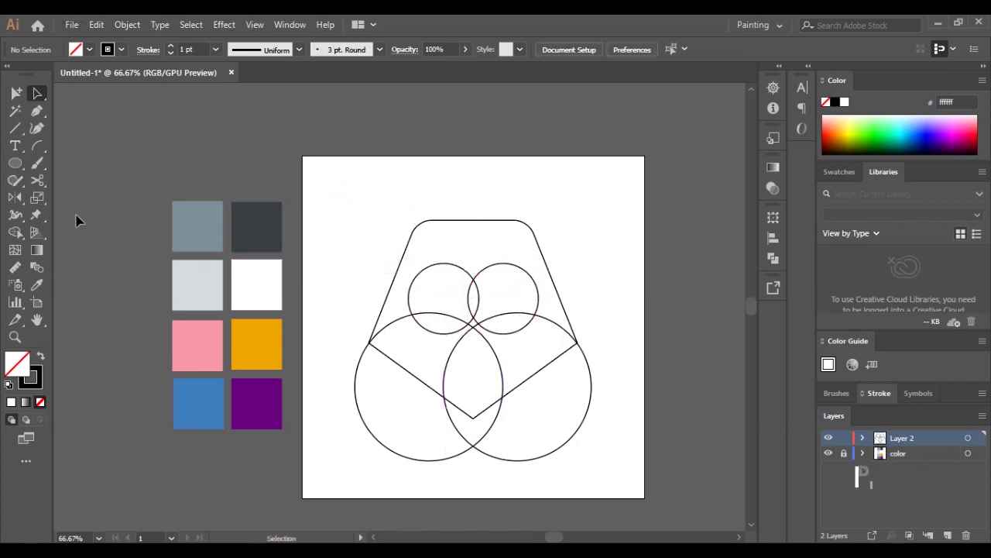
left_click(503, 264)
double_click(454, 270)
left_click(614, 217)
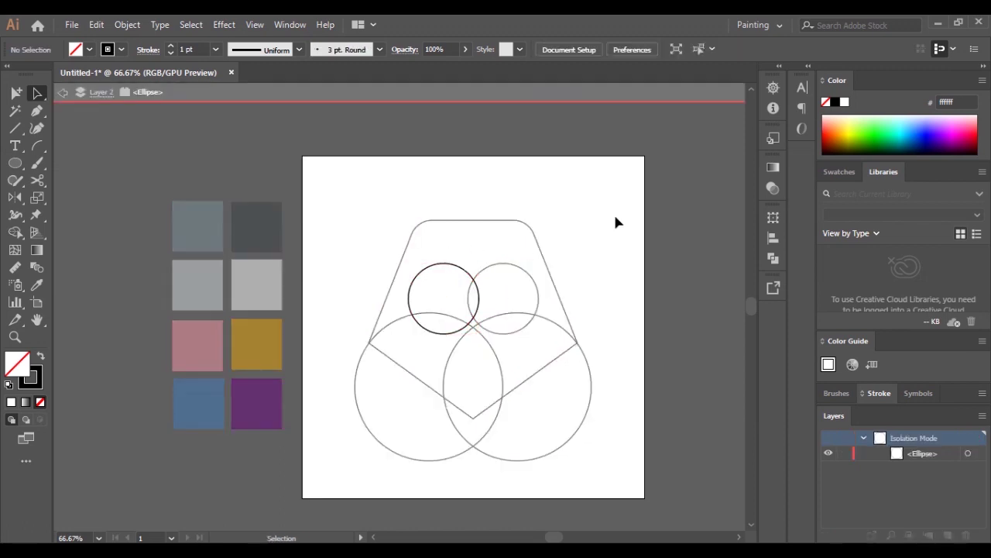
key("Escape")
left_click(482, 286, "shift")
left_click_drag(482, 287, 476, 292)
left_click(603, 275)
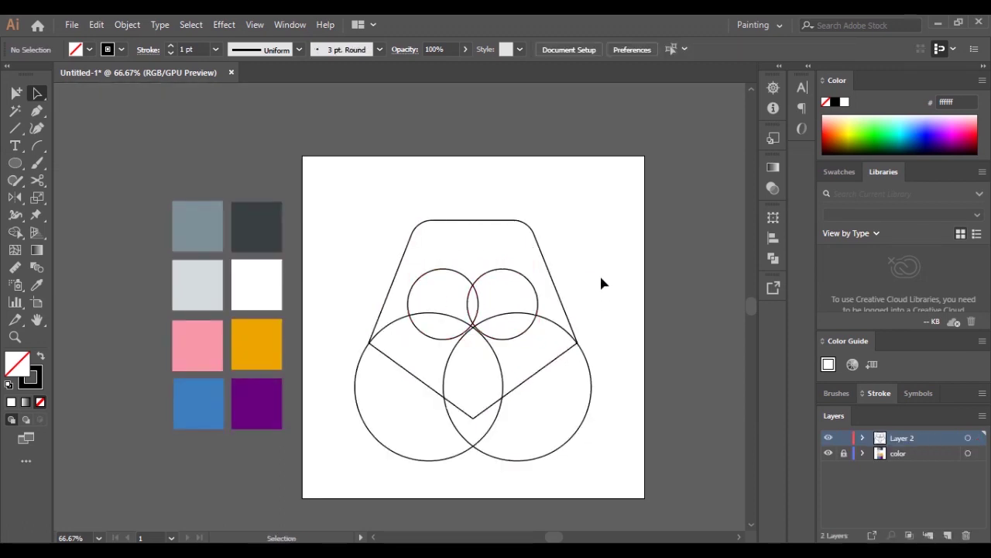
Delete the circles' outer lobes and inner pieces with Shape Builder, leaving a heart-topped shape.
key("ctrl+a")
left_click(14, 215)
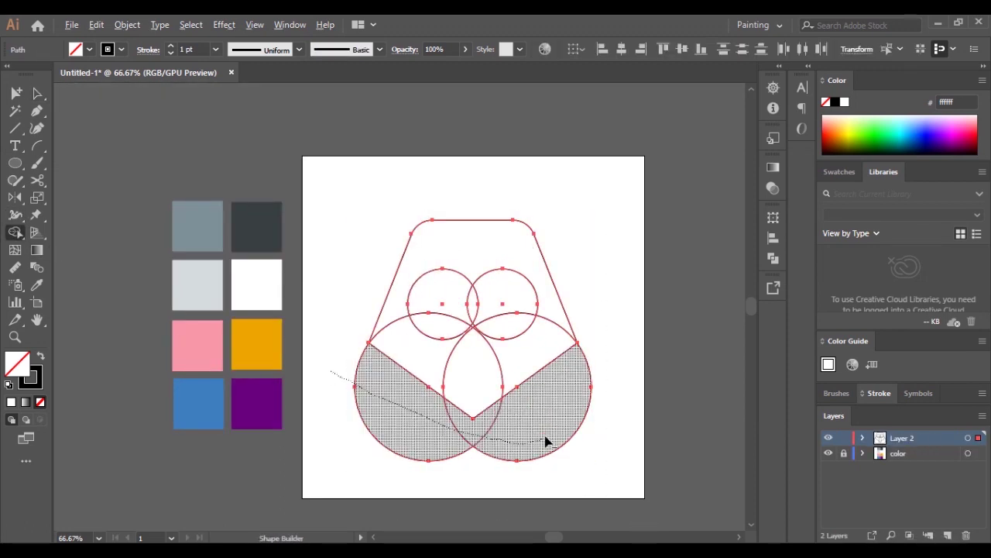
left_click_drag(356, 376, 545, 442)
left_click_drag(617, 403, 458, 348)
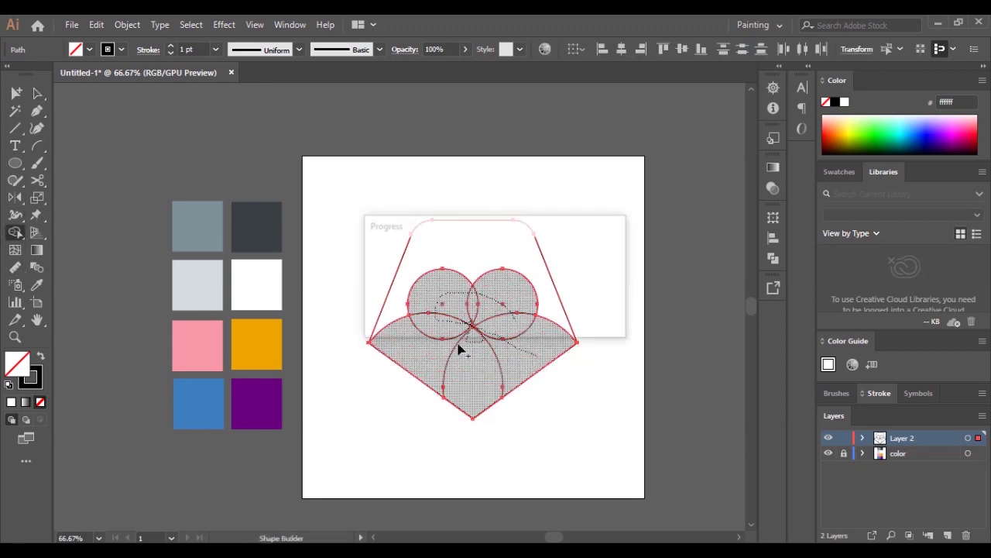
Raise the heart shape's bottom anchor into a shallow smooth curve.
left_click(37, 93)
left_click(504, 403)
key("shift+grave")
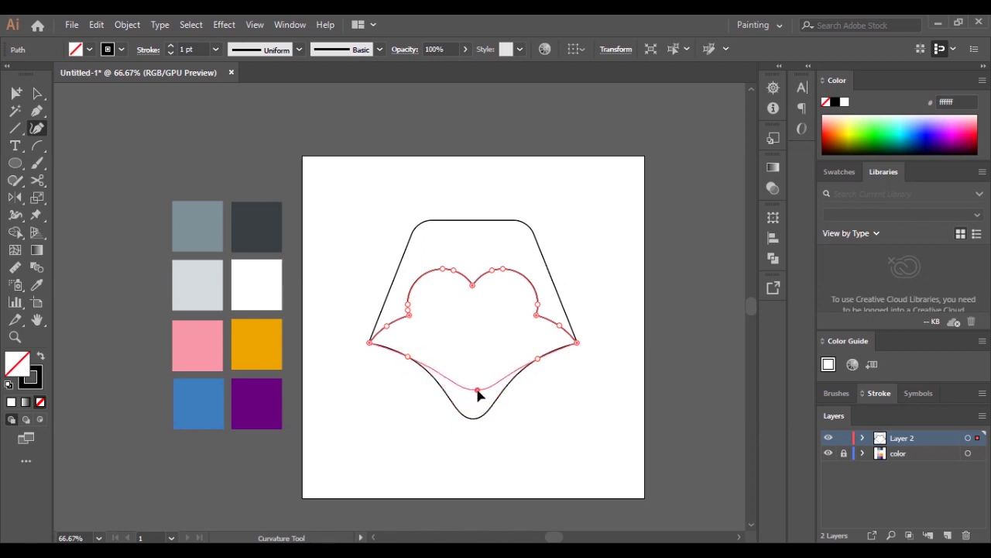
key("ctrl+z")
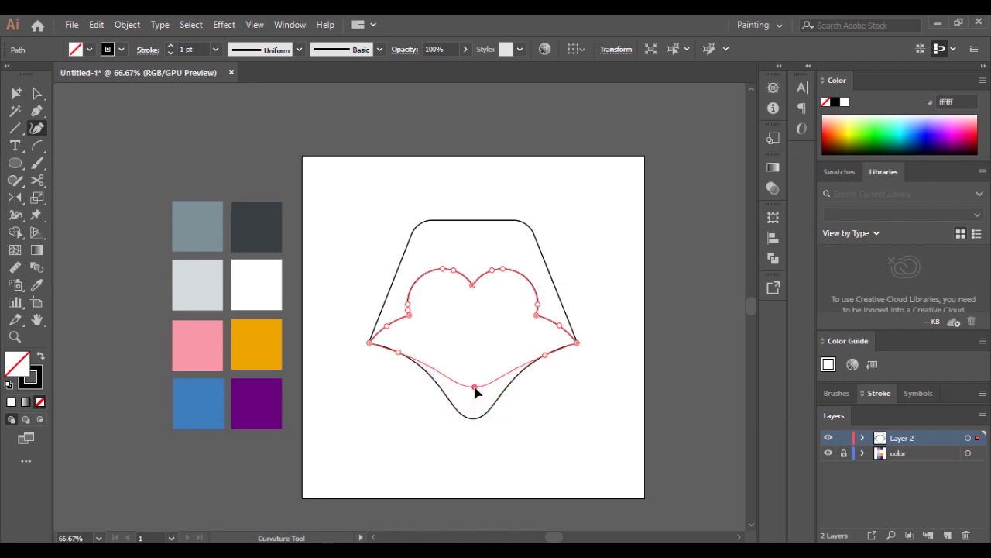
left_click_drag(476, 392, 476, 384)
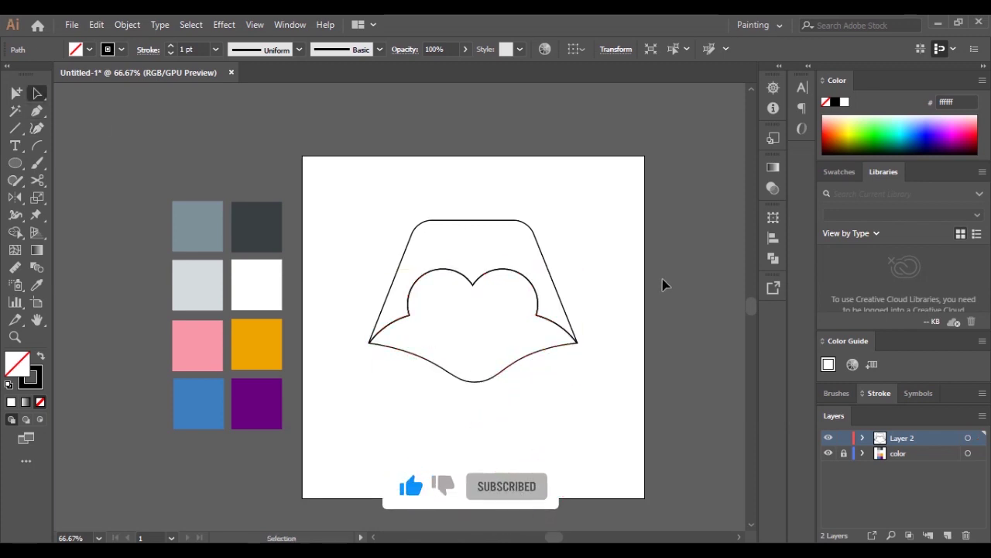
Fill the head shape grey-blue and the heart-shaped muzzle light grey.
left_click(519, 231)
left_click(37, 284)
left_click(208, 242)
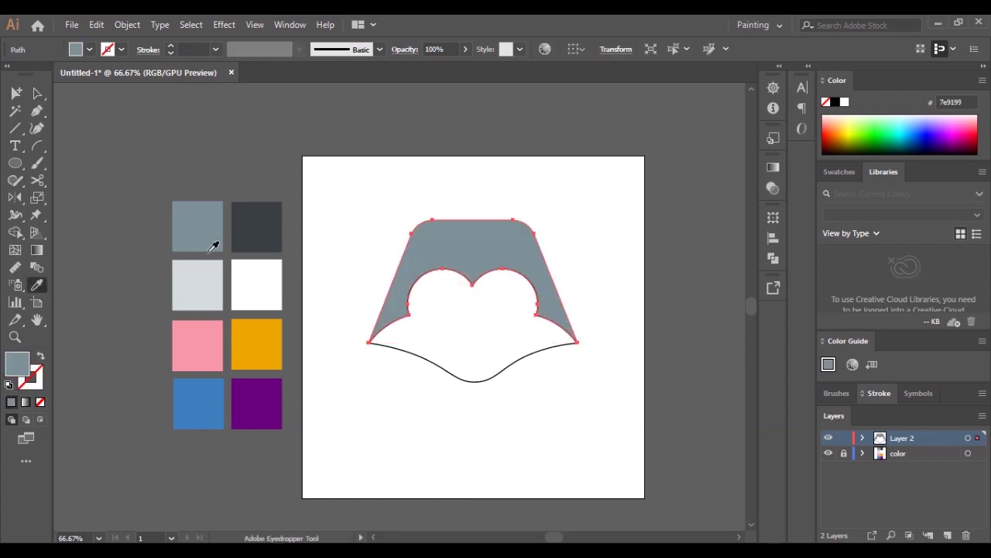
left_click(472, 380)
left_click(198, 284)
left_click(161, 349)
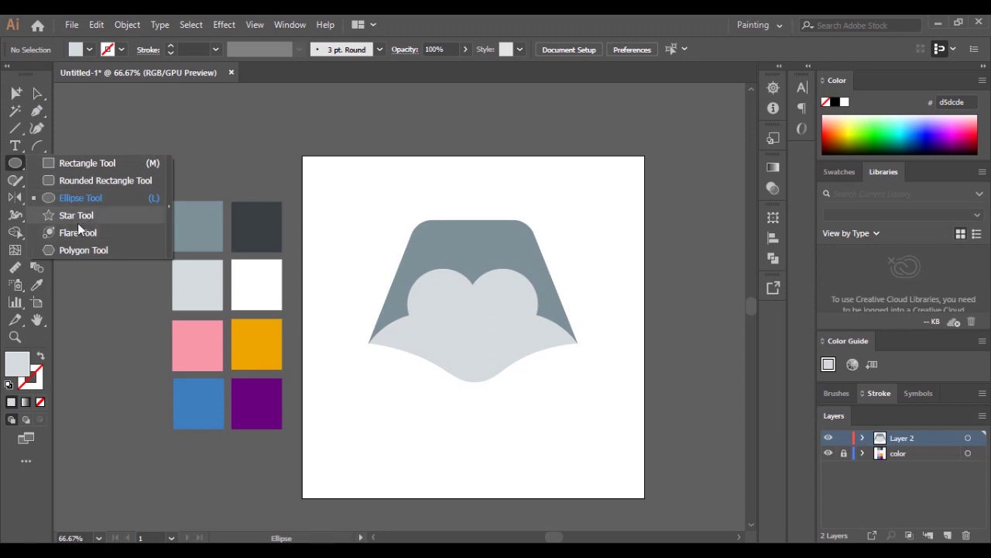
Create a dark charcoal 3-sided triangle, flip it upside down, and shrink it below the muzzle.
left_click_drag(20, 165, 77, 248)
left_click(139, 166)
left_click(466, 283)
key("Return")
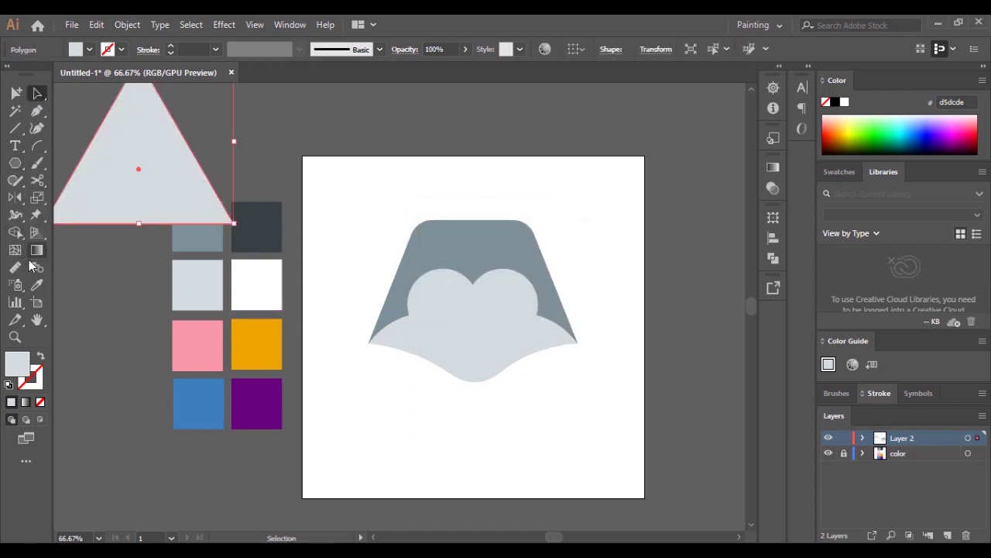
left_click(37, 284)
left_click(256, 226)
left_click(40, 94)
left_click_drag(140, 171, 220, 313)
left_click_drag(321, 208, 150, 425)
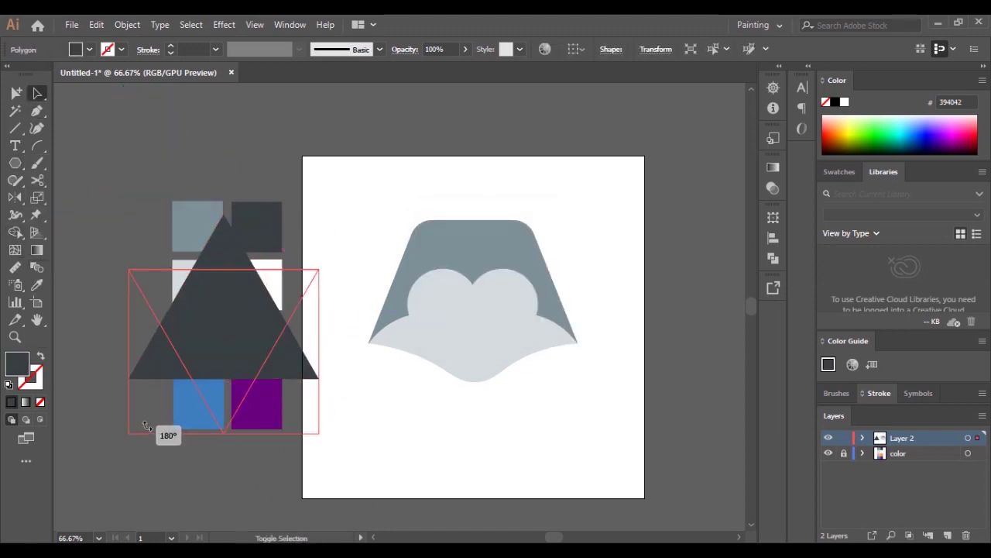
left_click_drag(223, 328, 447, 410)
left_click_drag(532, 513, 488, 444)
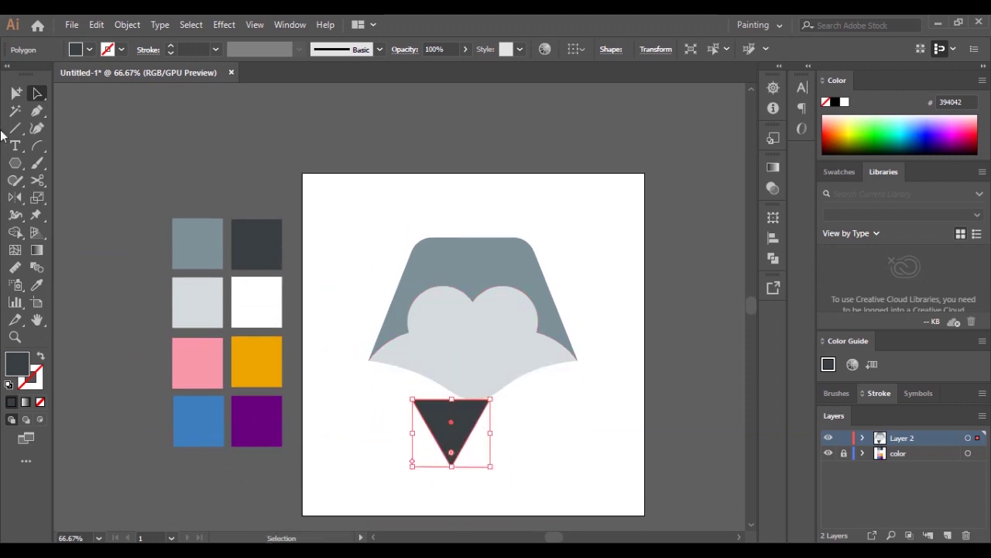
Curve the triangle's edges into a rounded nose placed under the face patch.
left_click(37, 128)
left_click(410, 382)
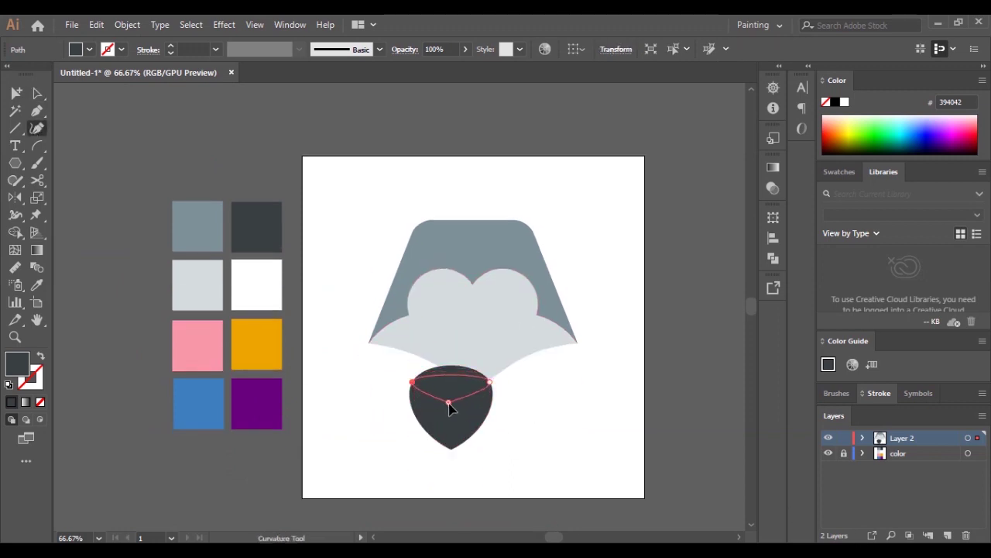
left_click(449, 402)
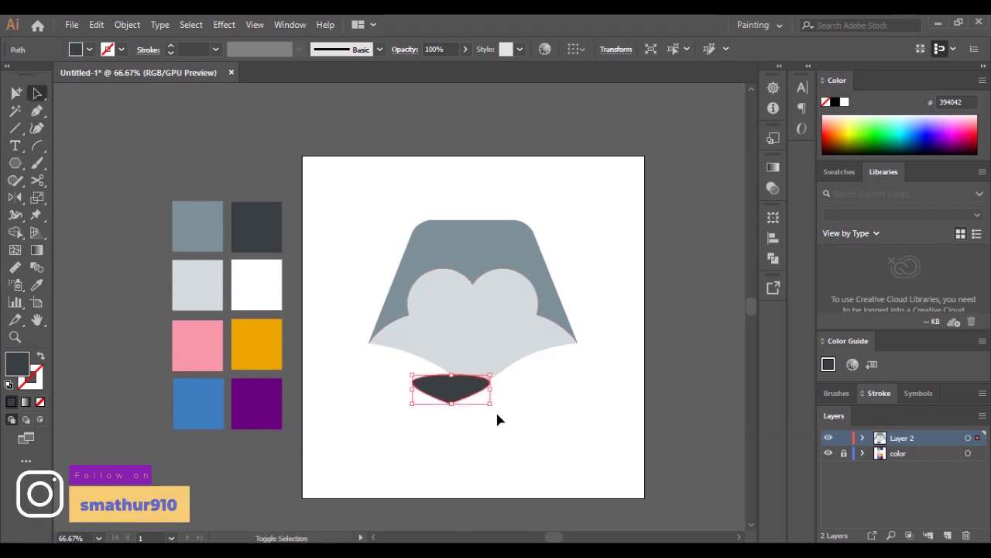
left_click_drag(476, 331, 476, 331)
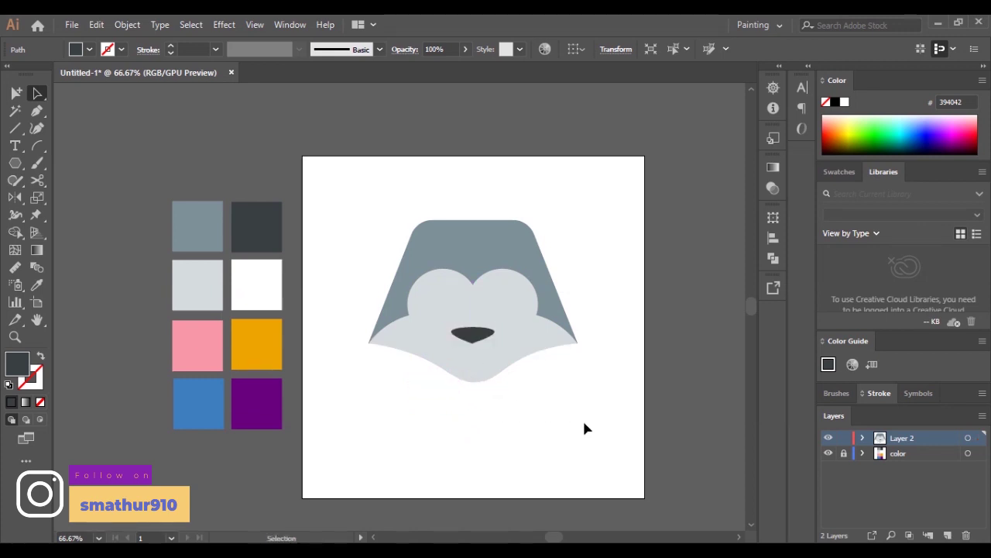
left_click(583, 418)
Draw three circles coloured blue, dark grey 394042, and white.
left_click(14, 162)
left_click(50, 198)
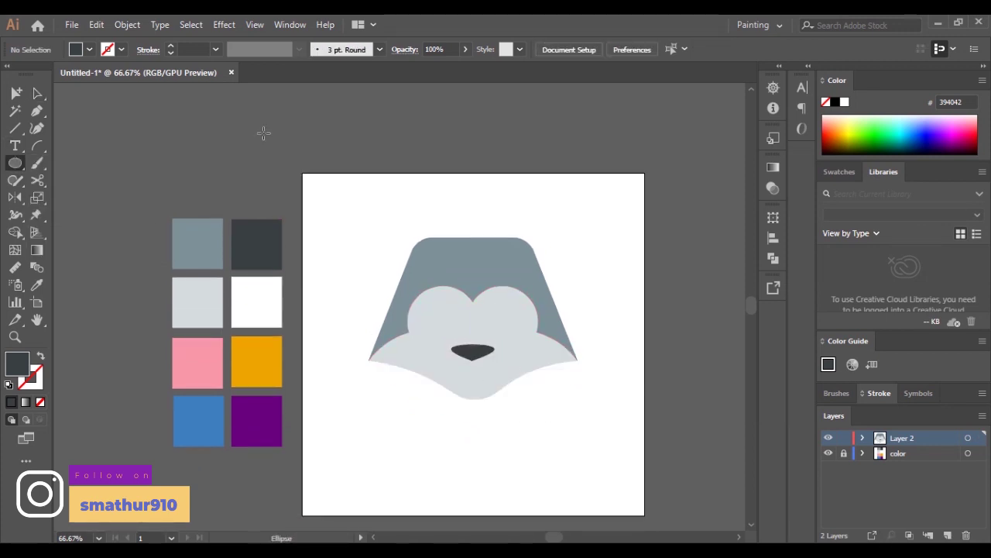
mouse_move(264, 133)
left_mouse_down()
mouse_move(317, 186)
mouse_move(357, 153)
left_mouse_up()
key("i")
left_click(209, 415)
left_click_drag(357, 153, 404, 153)
key("i")
left_click(255, 302)
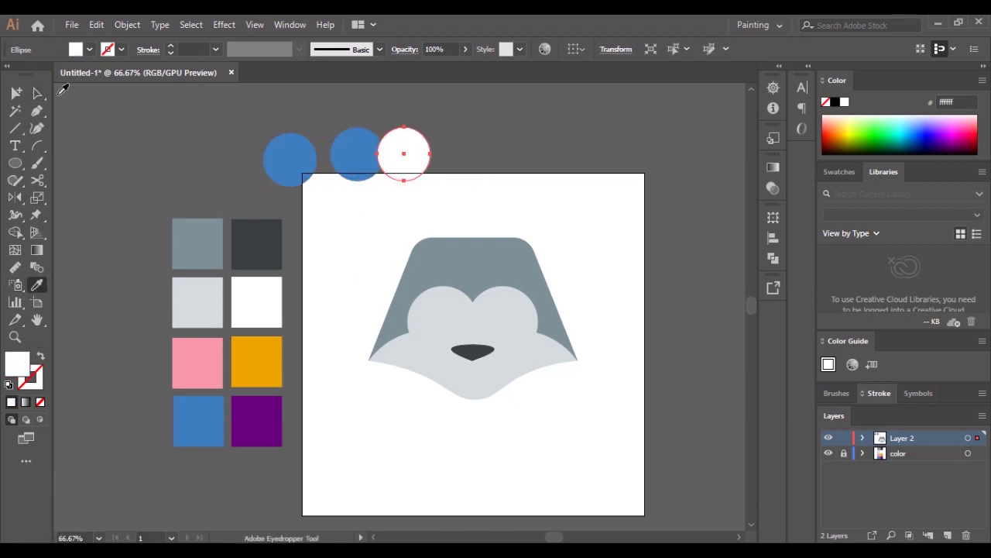
key("v")
left_click(357, 154)
left_click(37, 284)
left_click(253, 236)
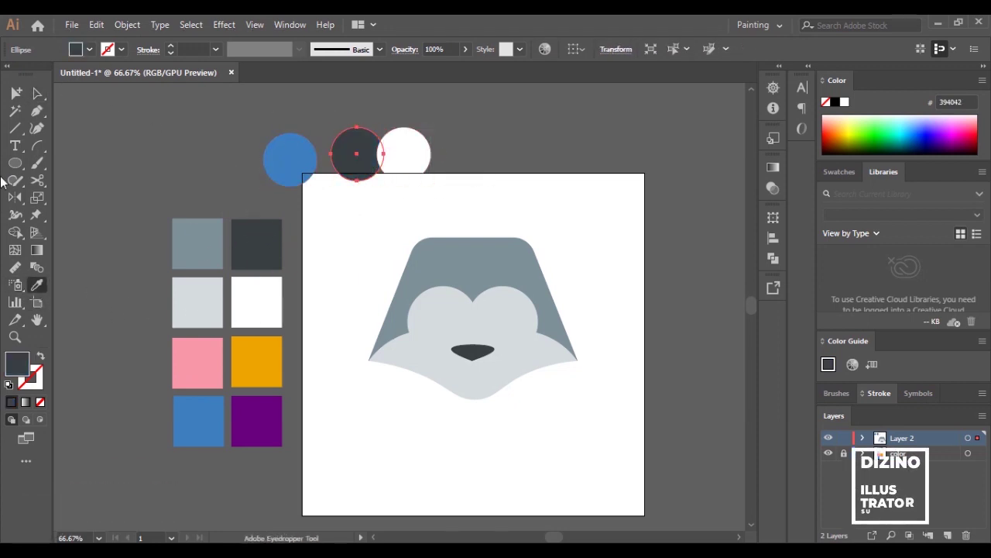
Stack the dark pupil on the blue ring with a small white highlight at its upper left.
key("a")
left_click_drag(380, 180, 313, 181)
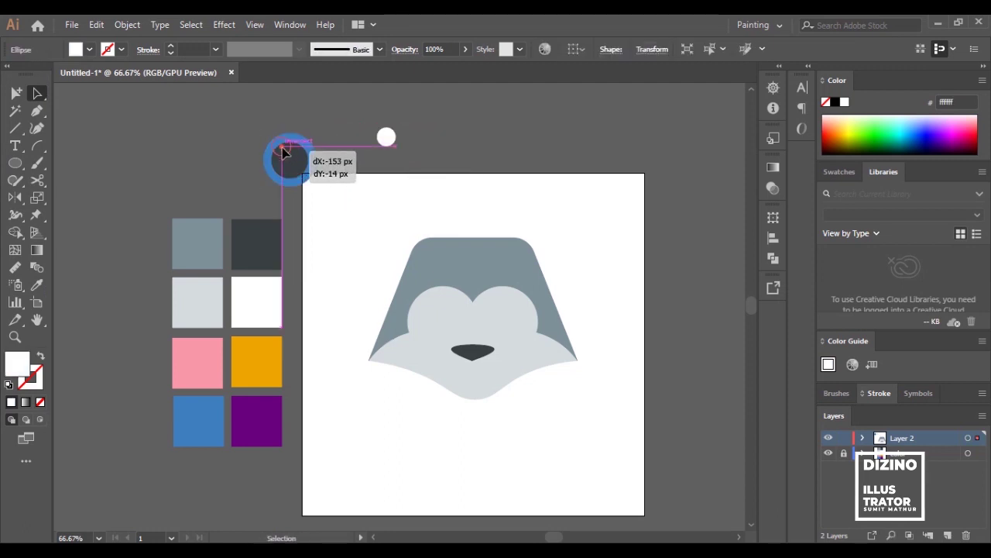
left_click_drag(418, 134, 296, 127)
scroll(287, 152, "up", 6)
scroll(322, 233, "up", 1)
left_click_drag(322, 232, 299, 215)
left_click_drag(248, 148, 261, 150)
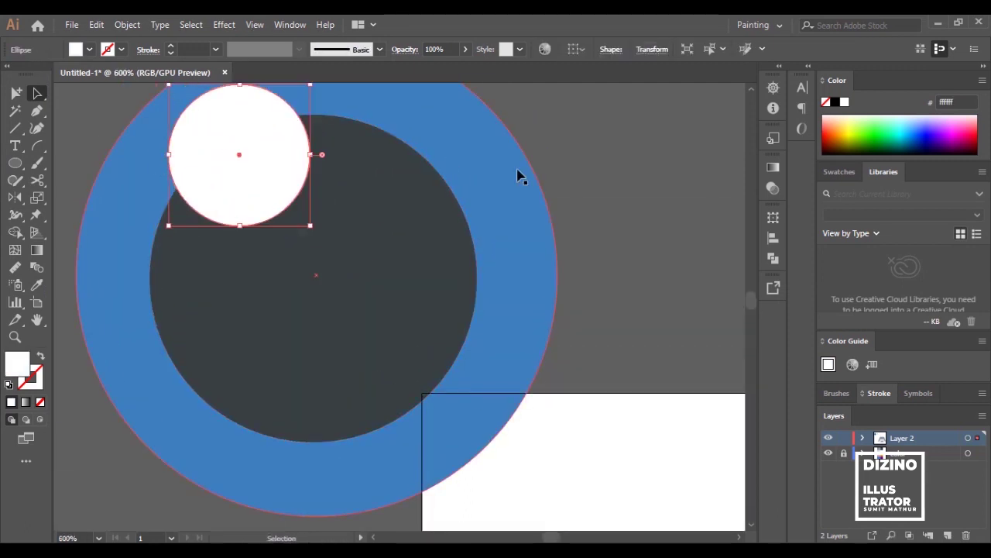
scroll(518, 172, "up", 2)
left_click_drag(311, 296, 287, 285)
left_click(629, 248)
scroll(623, 241, "down", 4)
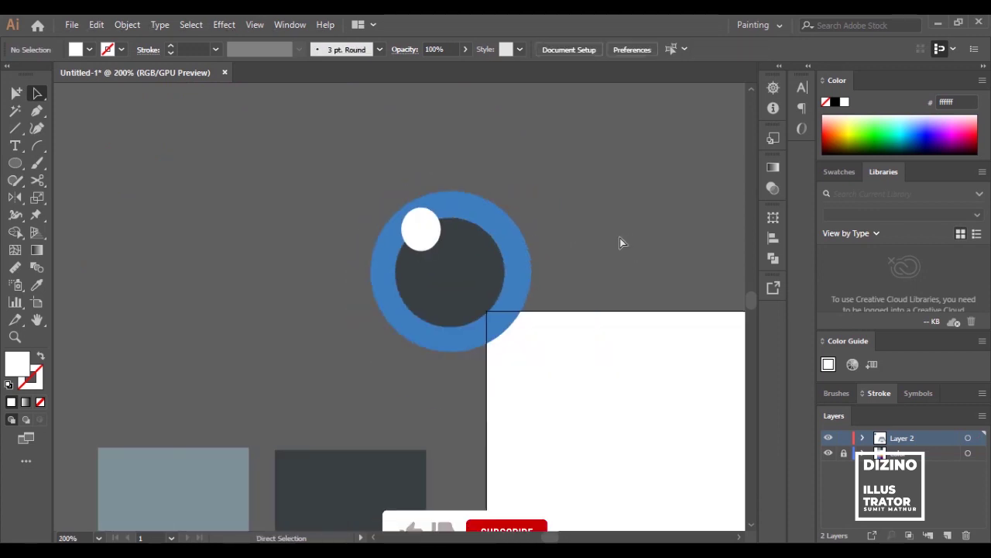
scroll(588, 232, "down", 3)
Scale the eye group down to about 63 px on the face.
left_click(433, 244)
scroll(477, 277, "up", 2)
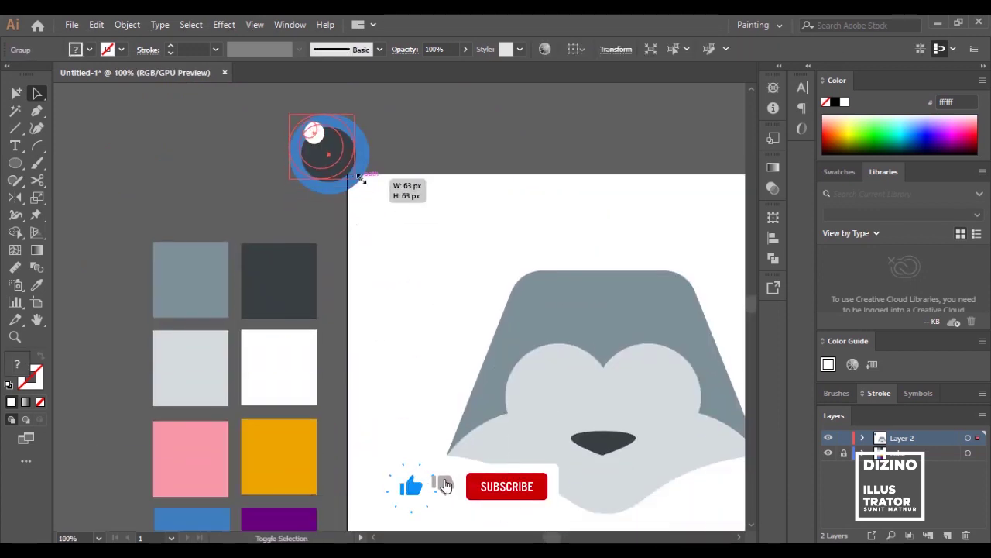
left_click_drag(327, 150, 573, 406)
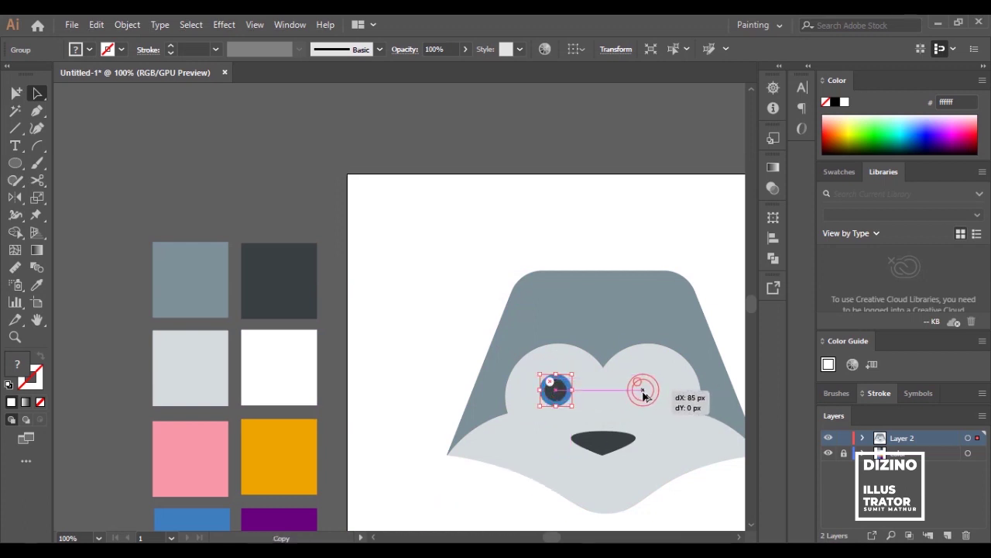
left_click(337, 293)
scroll(402, 319, "down", 2)
scroll(403, 319, "right", 3)
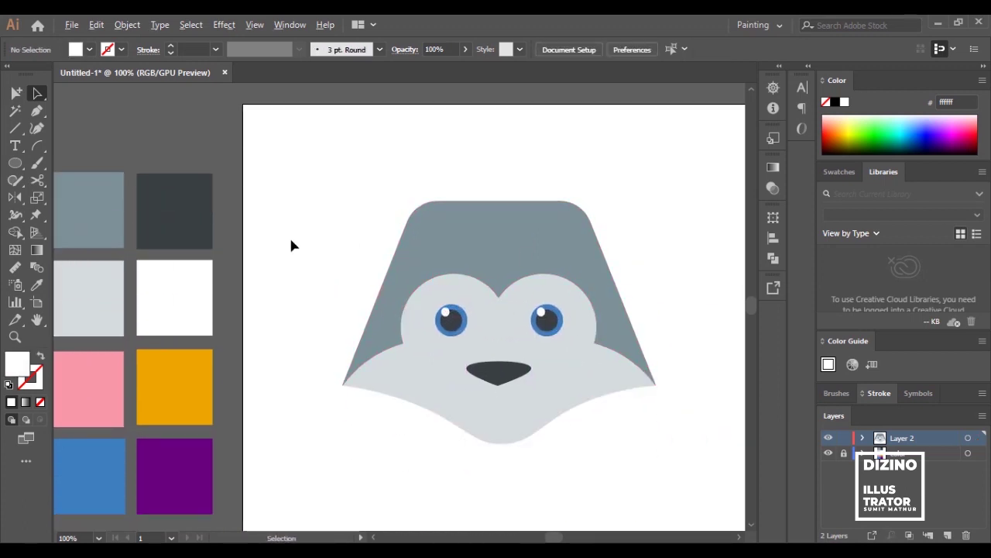
scroll(291, 246, "down", 1)
Draw a light-grey ellipse at the lower-left face, duplicate it to the right, and align both.
left_click_drag(304, 311, 436, 409)
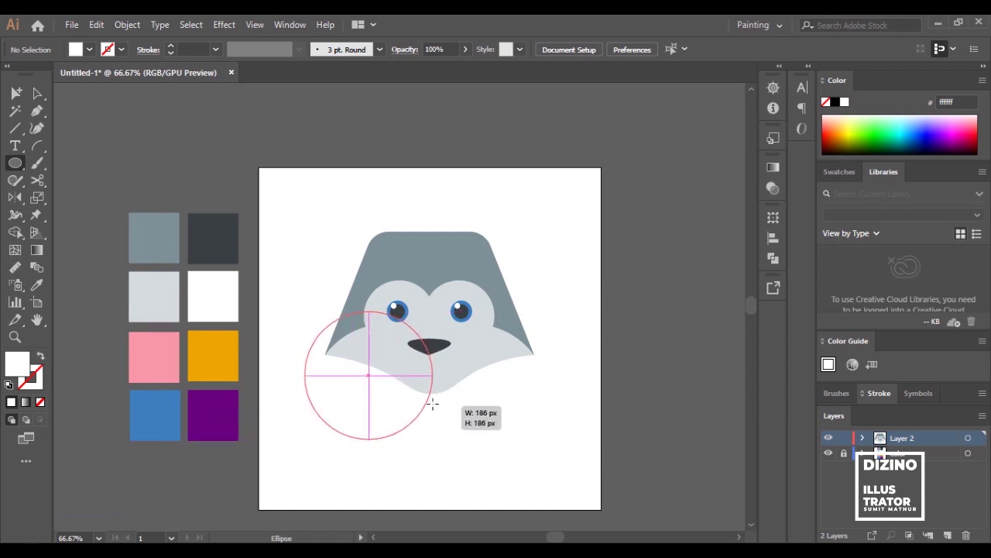
left_click(153, 237)
key("v")
left_click_drag(372, 352, 392, 363)
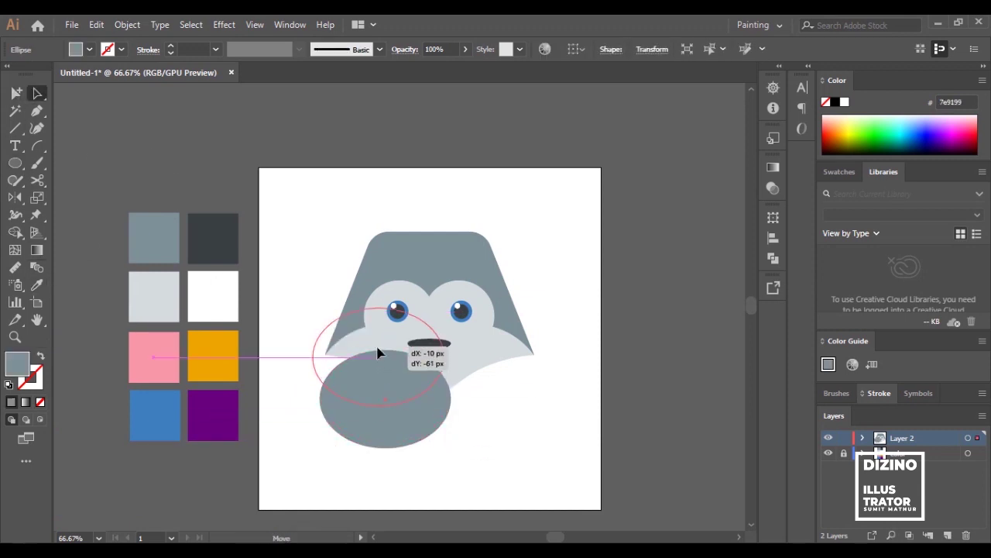
left_click_drag(456, 321, 448, 328)
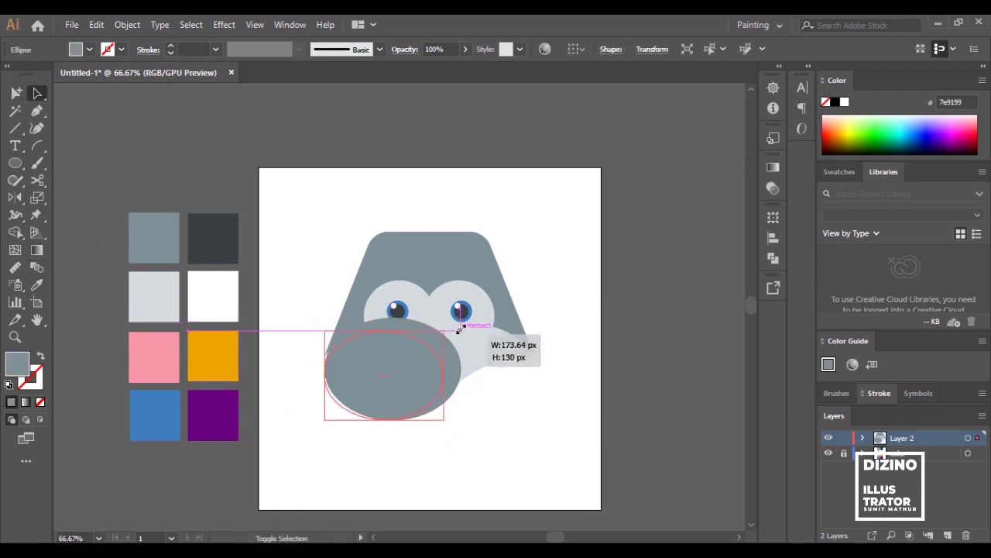
left_click(37, 284)
left_click(149, 284)
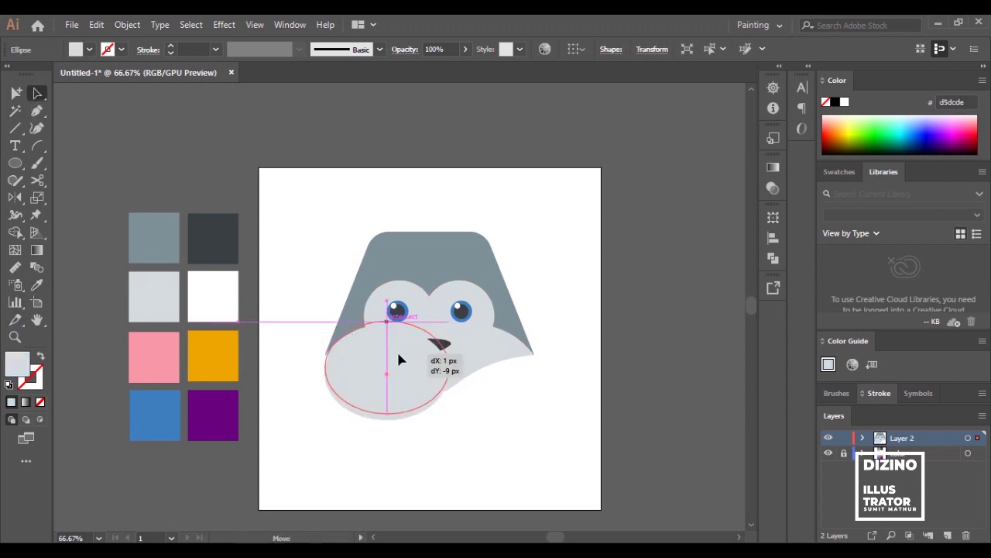
left_click_drag(398, 358, 421, 359)
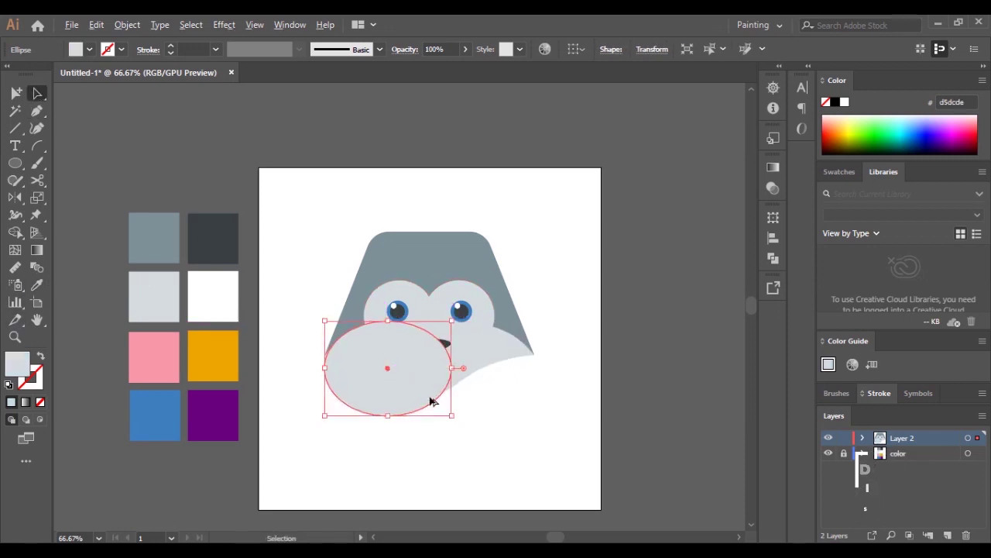
left_click_drag(426, 403, 521, 410)
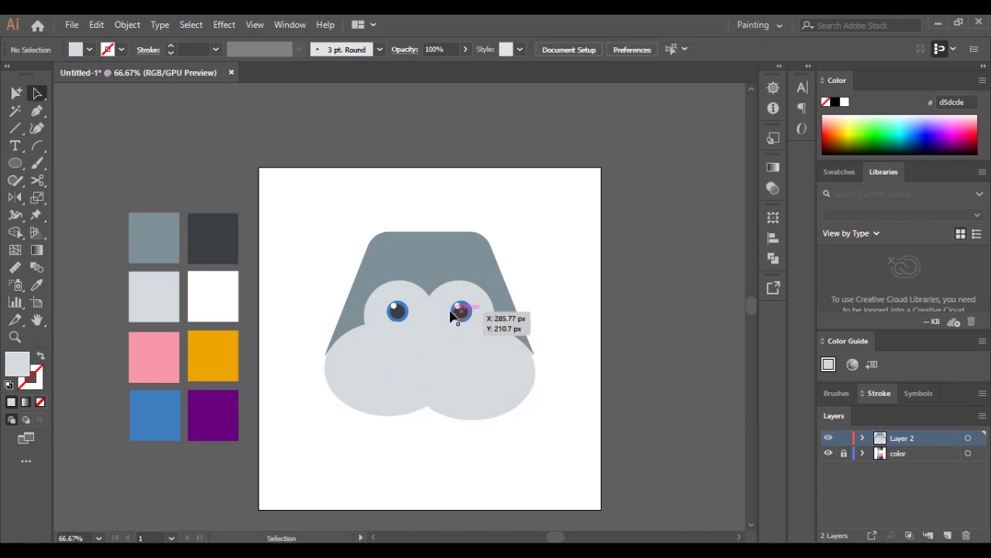
left_click(396, 366, "shift")
left_click(772, 235)
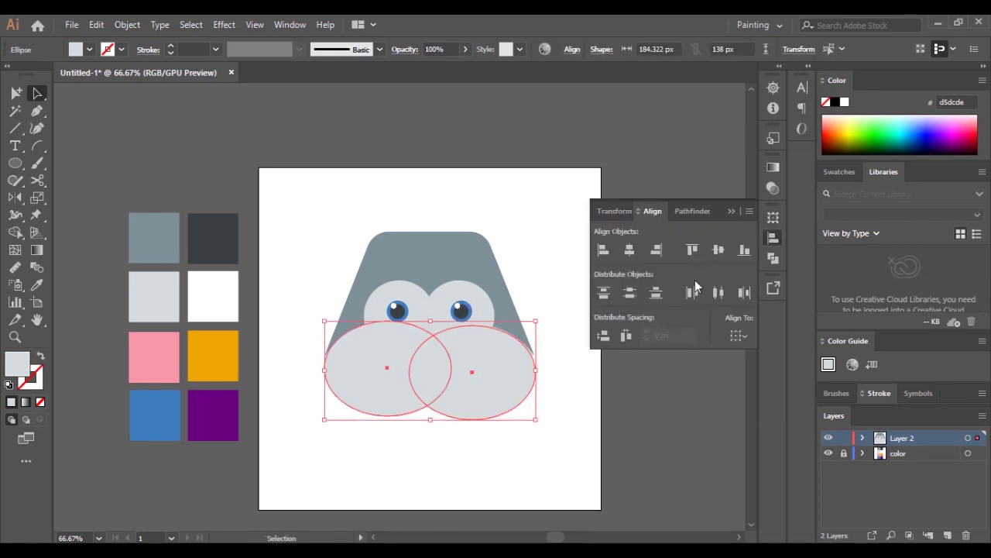
left_click(529, 318)
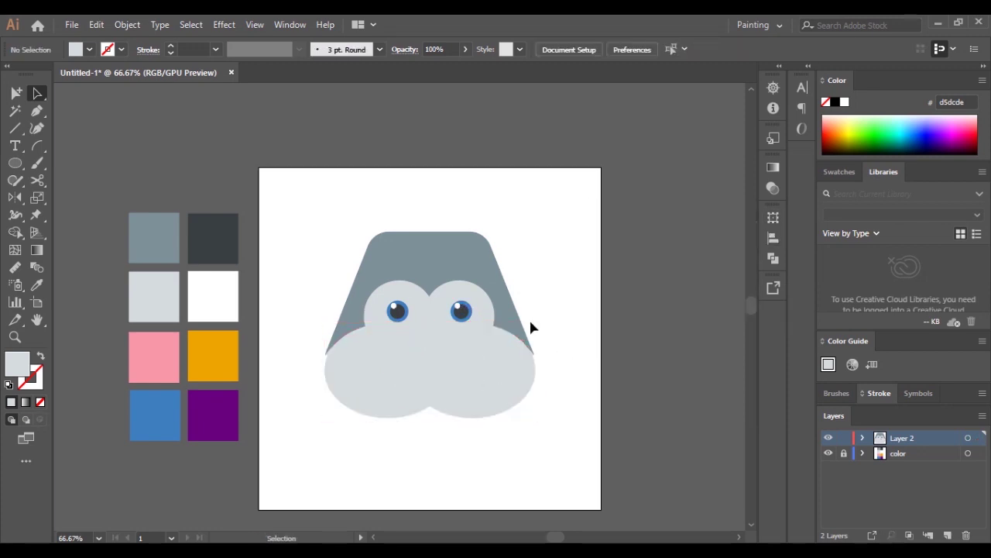
Move both pupils about 7 px lower inside the eye rings.
left_click(463, 326)
left_click_drag(395, 311, 396, 313)
key("ctrl+plus")
key("ctrl+plus")
left_click(458, 297)
left_click_drag(582, 297, 589, 306)
left_click_drag(511, 303, 507, 297)
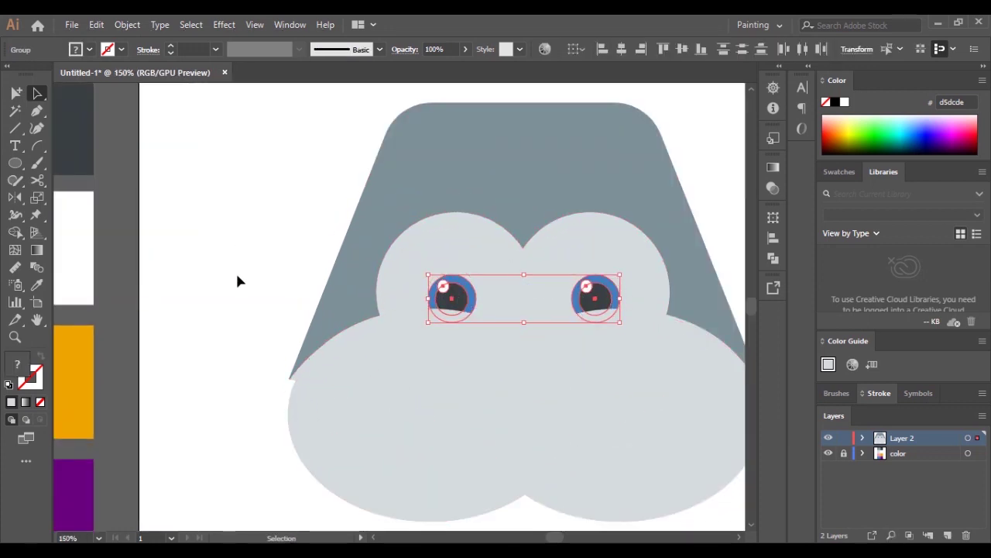
left_click(237, 281)
key("ctrl+minus")
Remove both ellipses and the pupils' overflow outside the irises with Shape Builder.
left_click(443, 289)
left_click(530, 282, "shift")
left_click(536, 261, "shift")
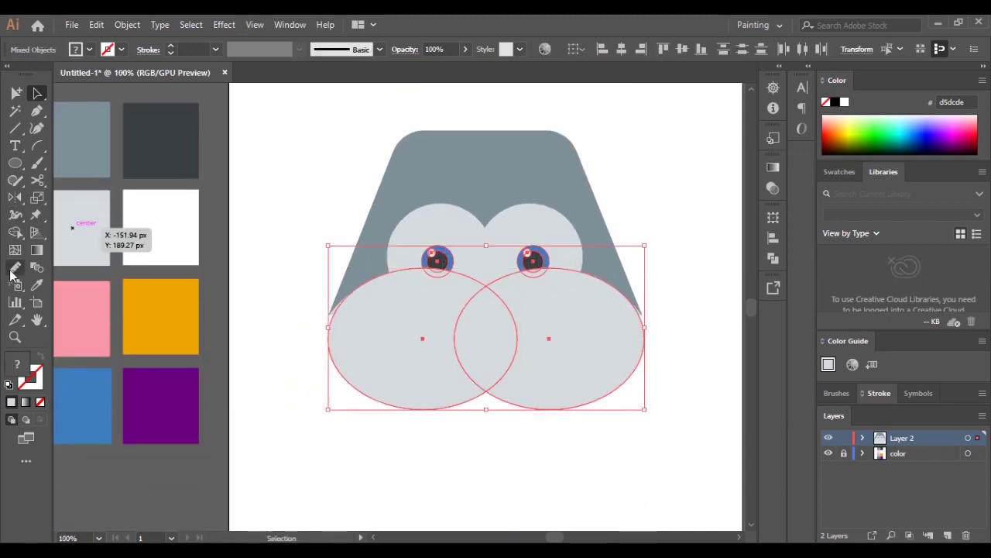
left_click(15, 232)
key("ctrl+plus")
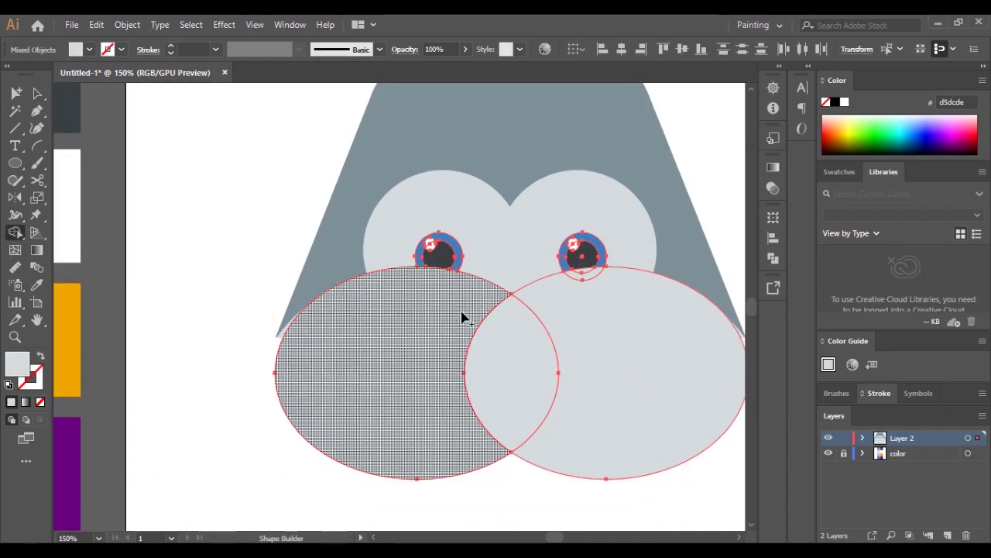
left_click(439, 275, "alt")
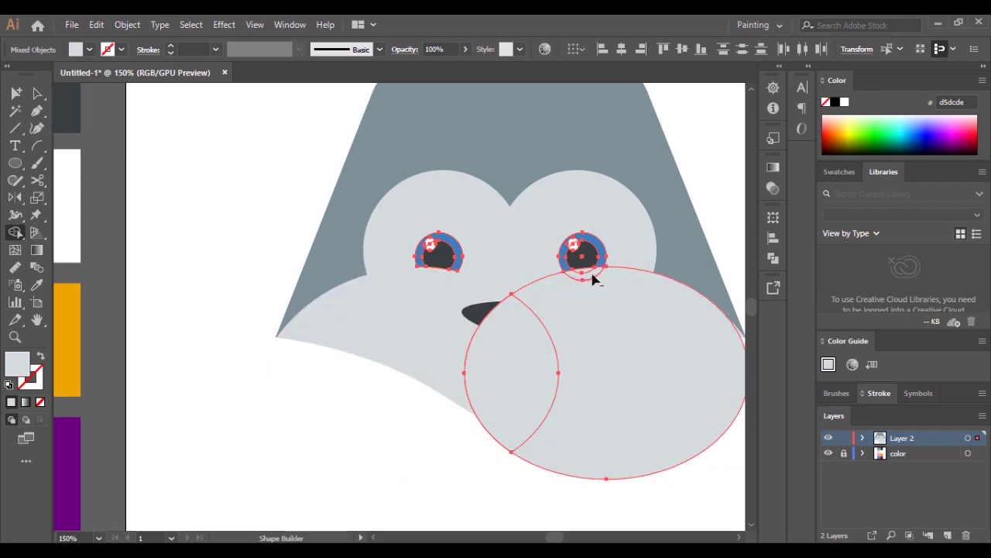
left_click(593, 276, "alt")
left_click(560, 348, "alt")
left_click(511, 372, "alt")
key("ctrl+minus")
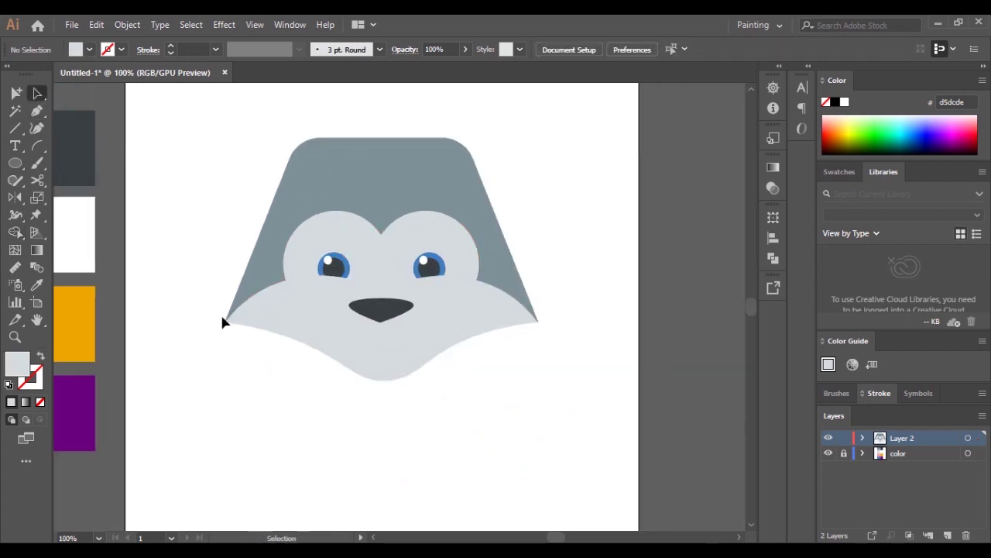
Draw a pale circle of about 51 px just below the nose's left end.
left_click_drag(14, 163, 78, 162)
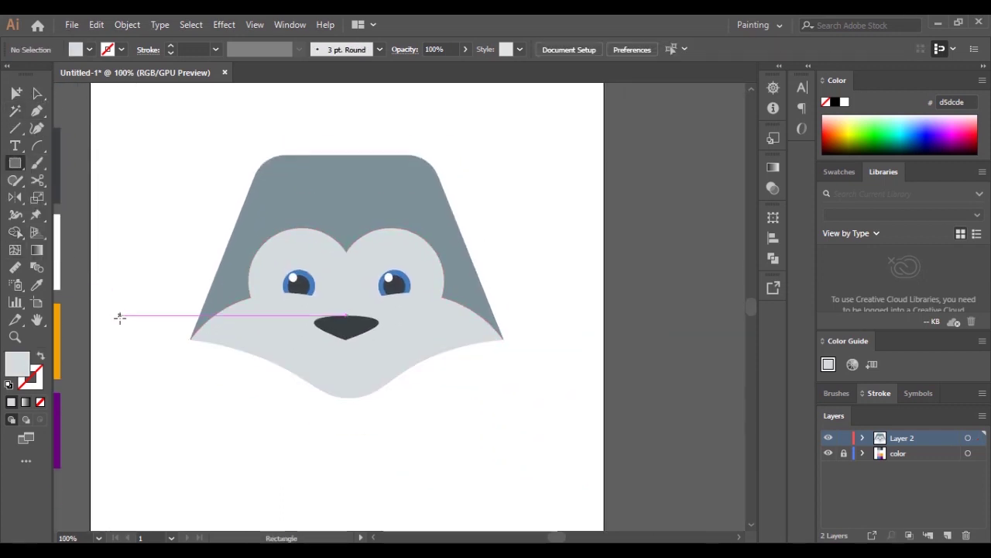
scroll(327, 381, "up", 2, "alt")
scroll(327, 307, "up", 3, "alt")
key("l")
scroll(117, 227, "down", 1, "alt")
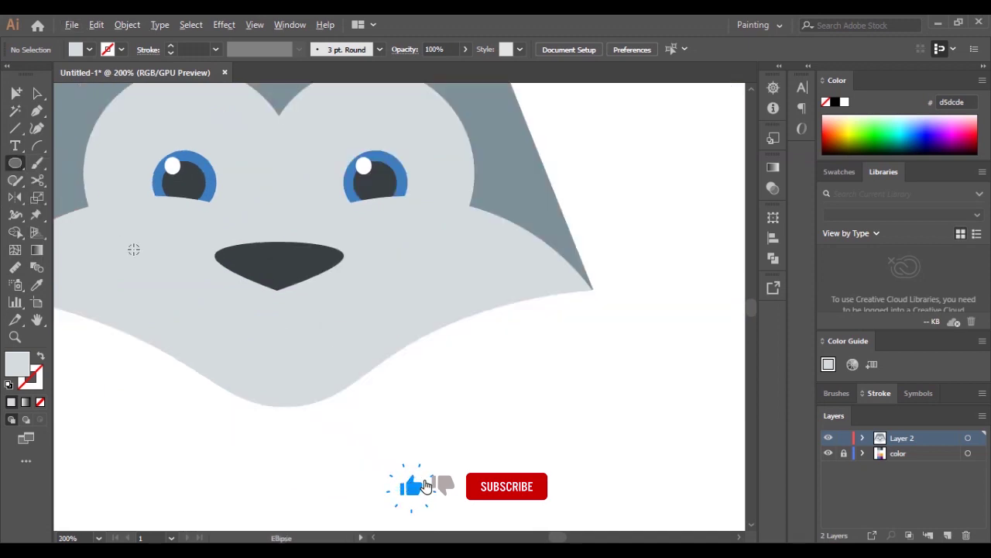
left_click_drag(210, 292, 257, 338)
key("a")
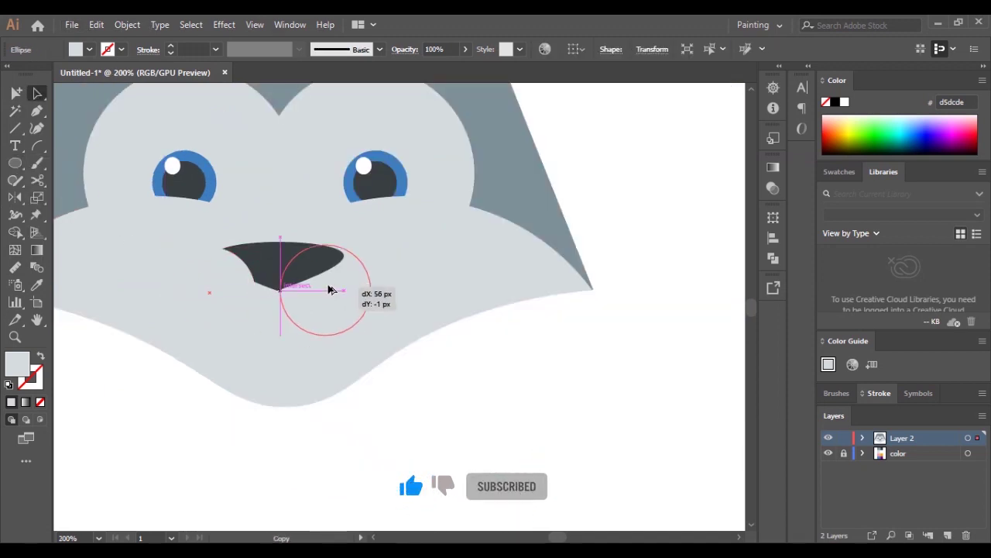
left_click_drag(216, 294, 331, 291)
key("ctrl+z")
left_click_drag(255, 336, 275, 347)
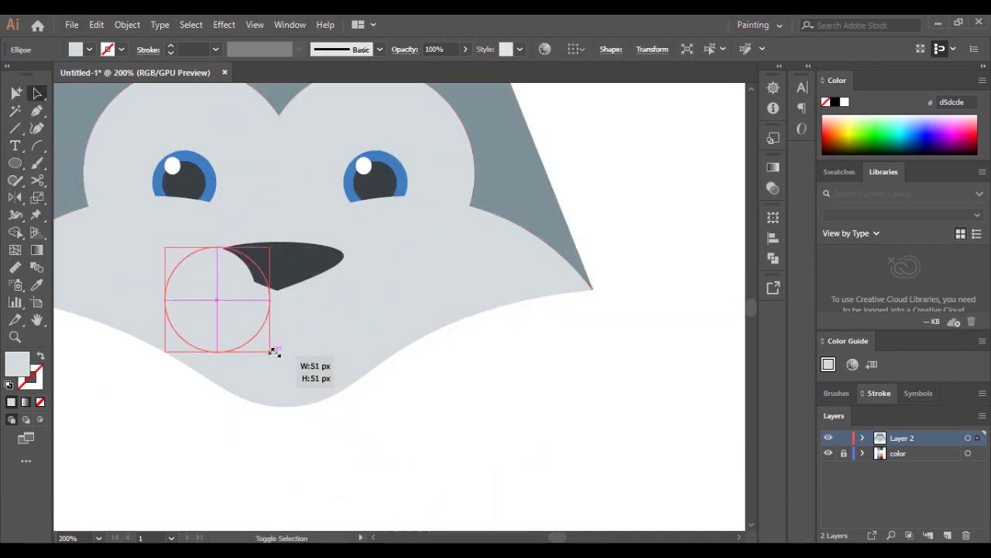
left_click_drag(230, 322, 228, 319)
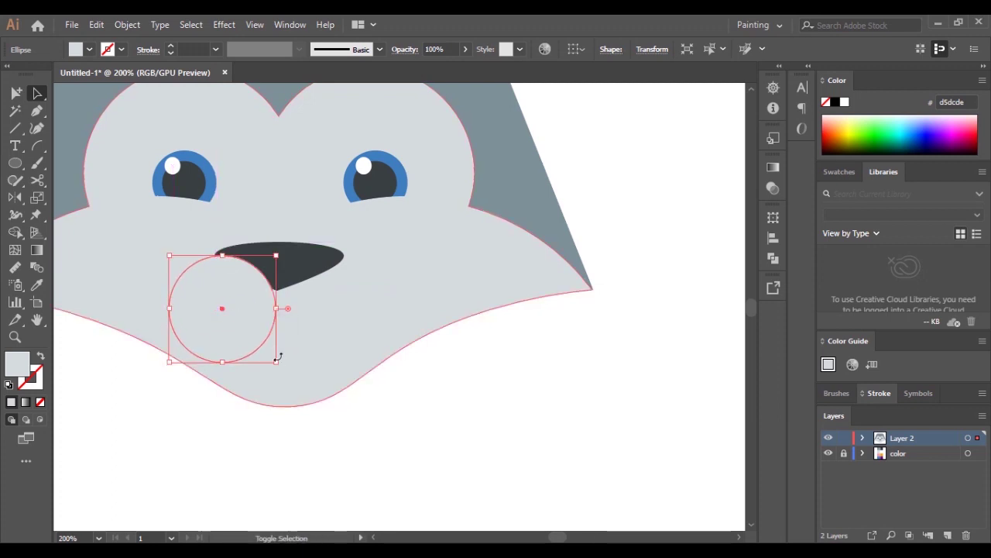
Alt-drag a copy of the circle to the right, level with the first one.
left_click_drag(235, 328, 344, 327)
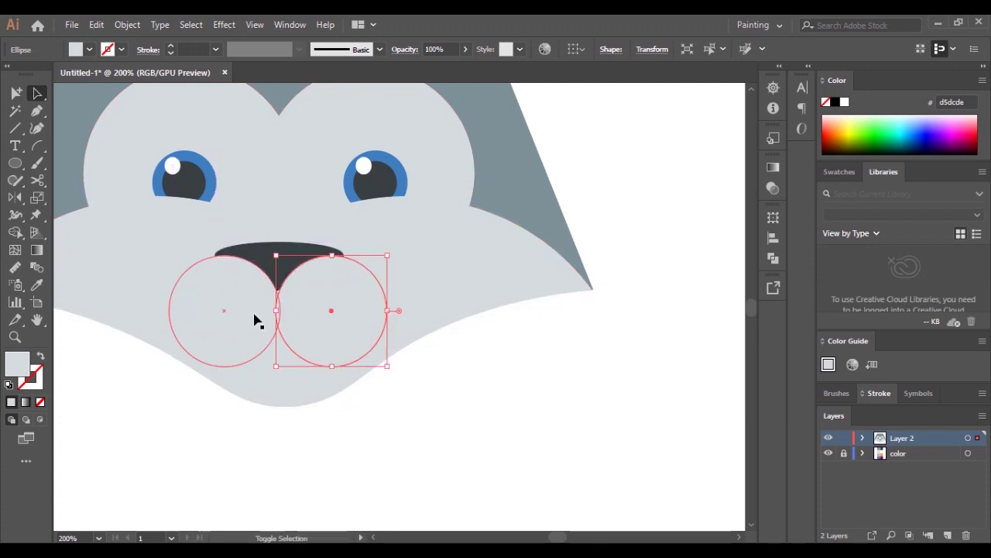
scroll(243, 302, "down", 2)
scroll(242, 301, "down", 2)
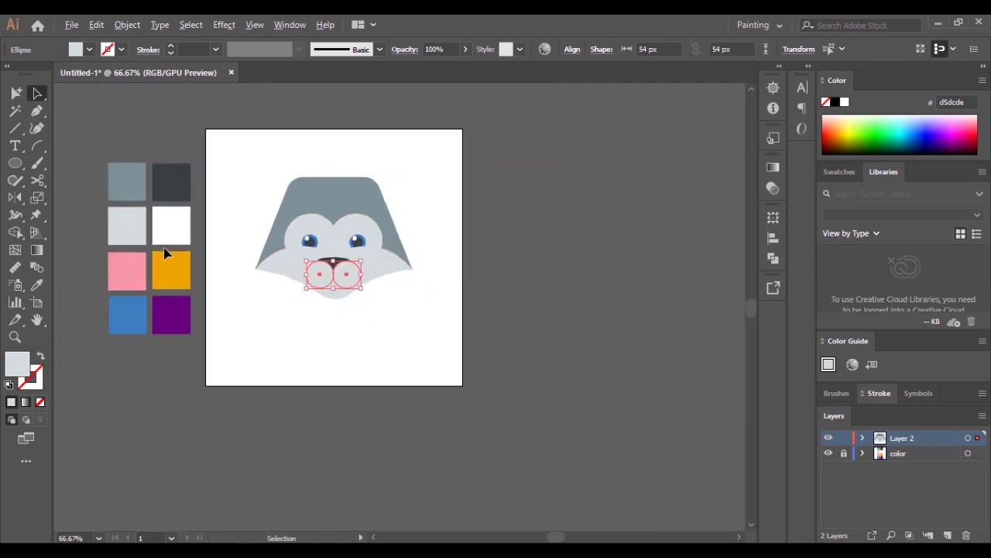
scroll(164, 252, "up", 2)
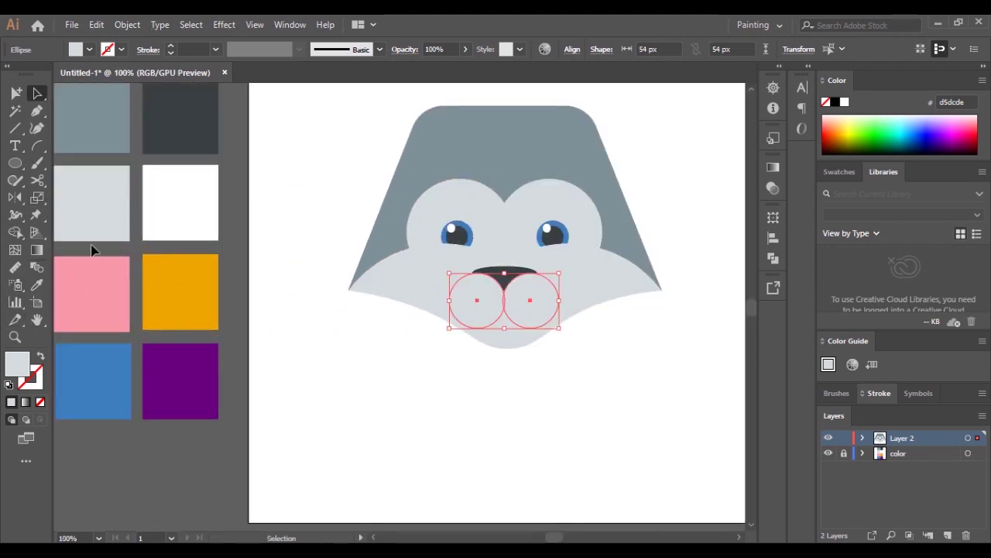
Sample a colour and give the circles a slightly darker grey fill.
key("i")
left_click(93, 194)
double_click(17, 363)
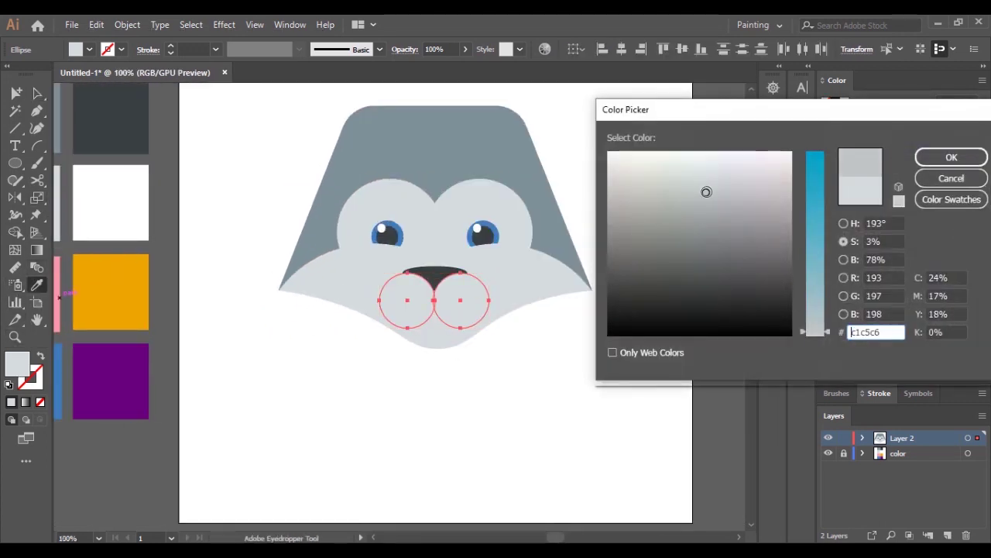
left_click(706, 193)
key("Return")
key("v")
Change the cheek circles' fill to light grey e5e5e5.
scroll(343, 320, "down", 2)
scroll(282, 324, "up", 2)
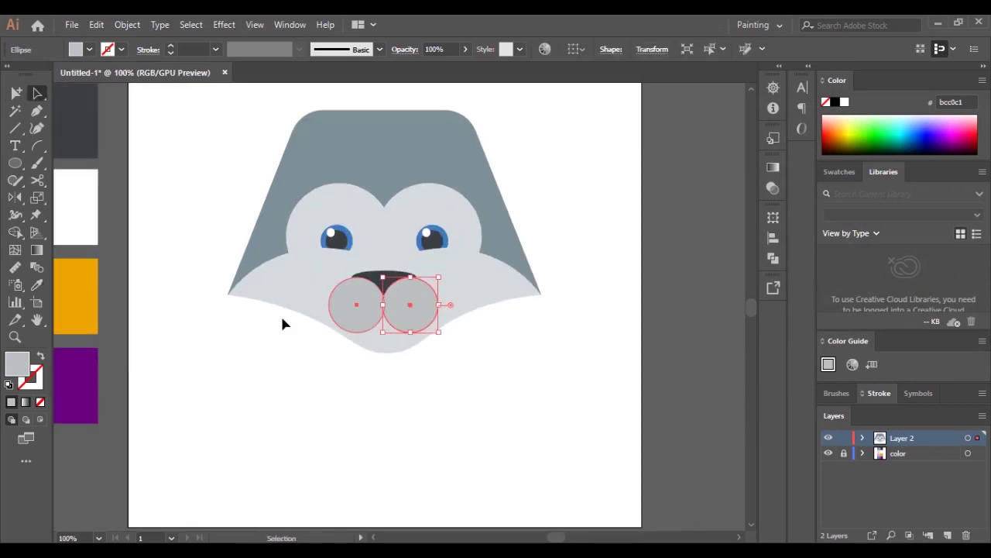
key("i")
left_click(87, 224)
double_click(17, 362)
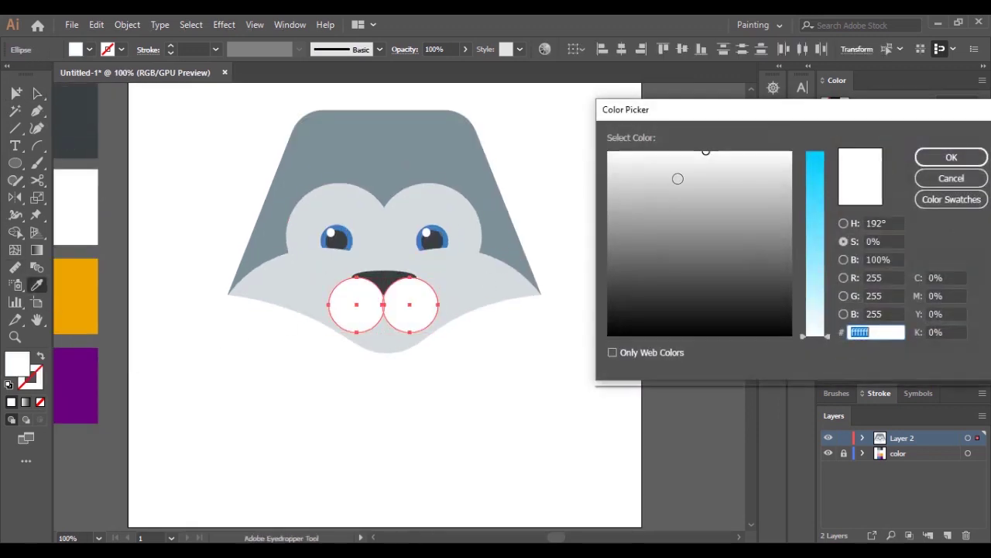
type("e5e5e5")
key("Return")
key("v")
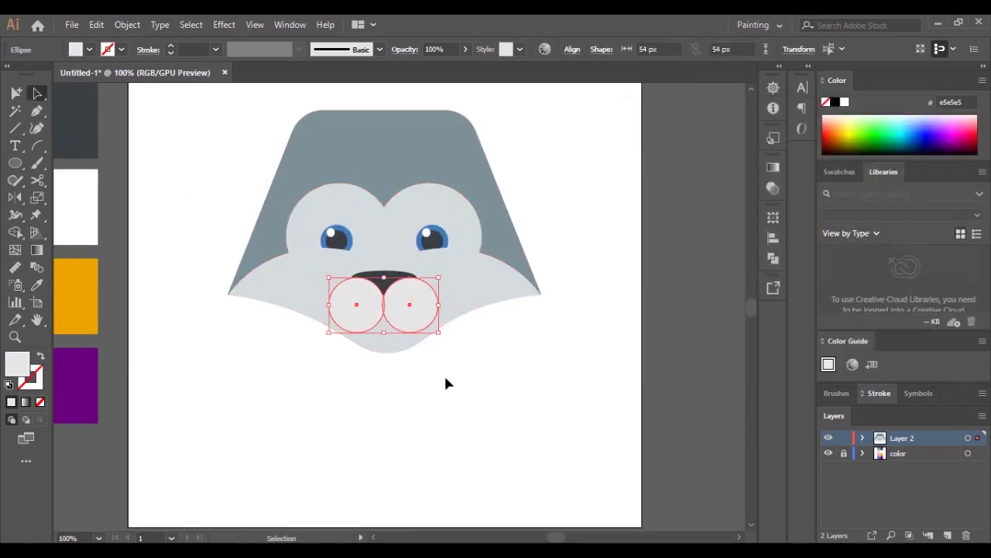
Move the left cheek circle closer to the right one.
left_click(370, 310, "shift")
scroll(391, 335, "up", 1)
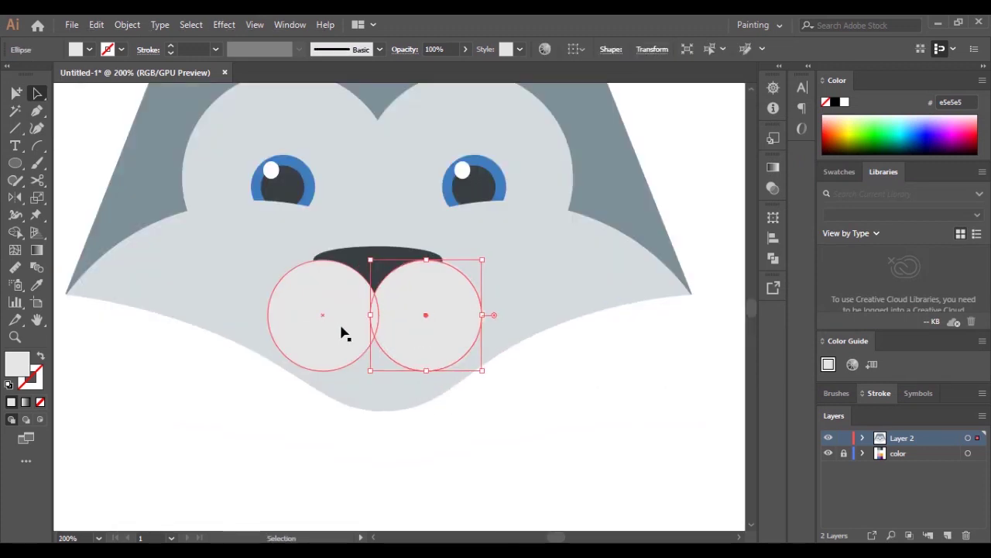
left_click_drag(341, 331, 349, 329)
key("ctrl+a")
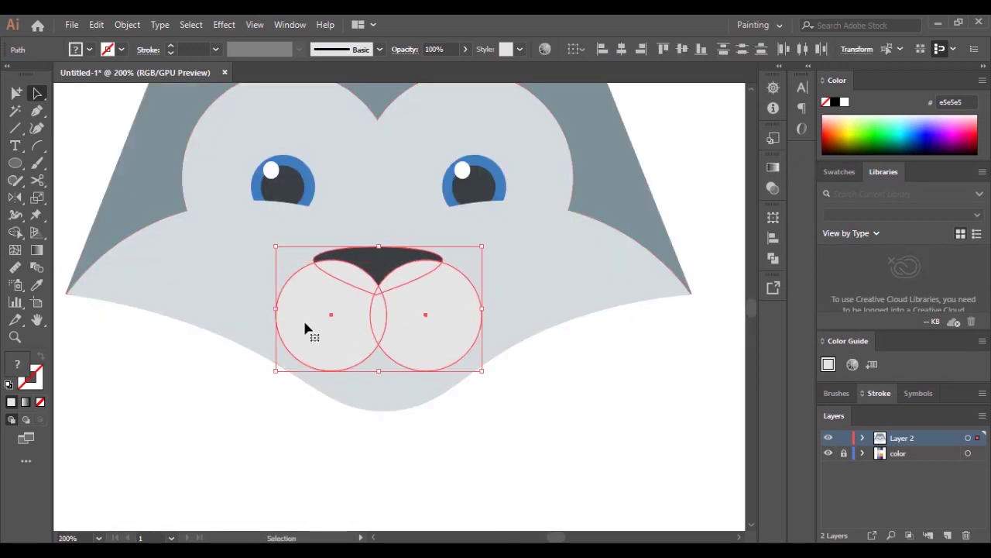
left_click(16, 232)
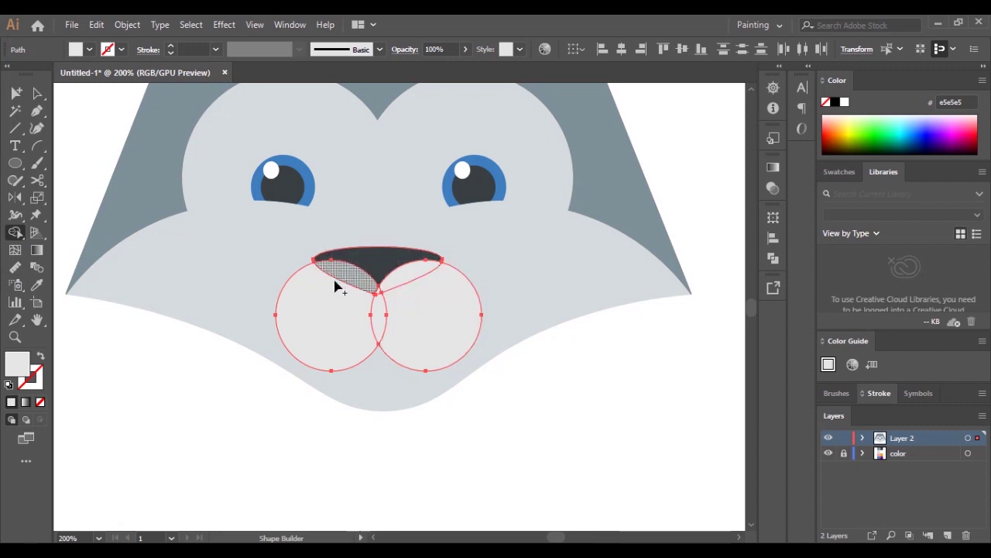
key("v")
Squash both cheek circles into flatter ellipses under the nose.
right_click(453, 314)
key("Escape")
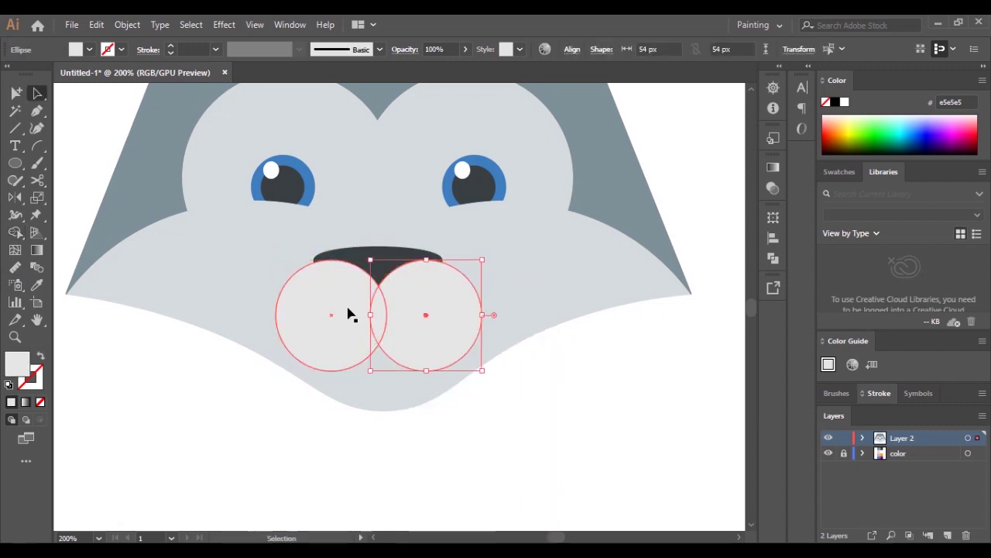
left_click(348, 313, "shift")
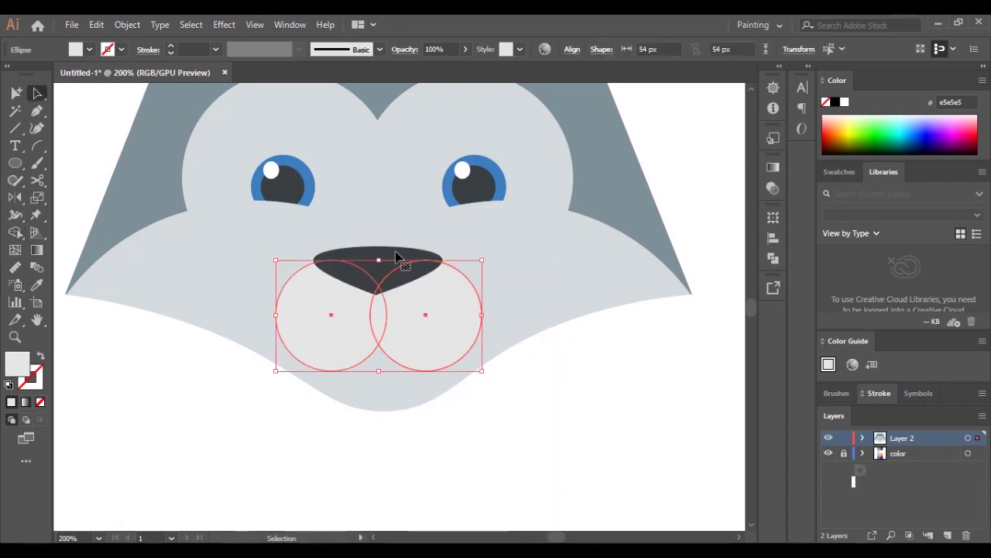
left_click_drag(378, 370, 380, 350)
left_click(509, 411)
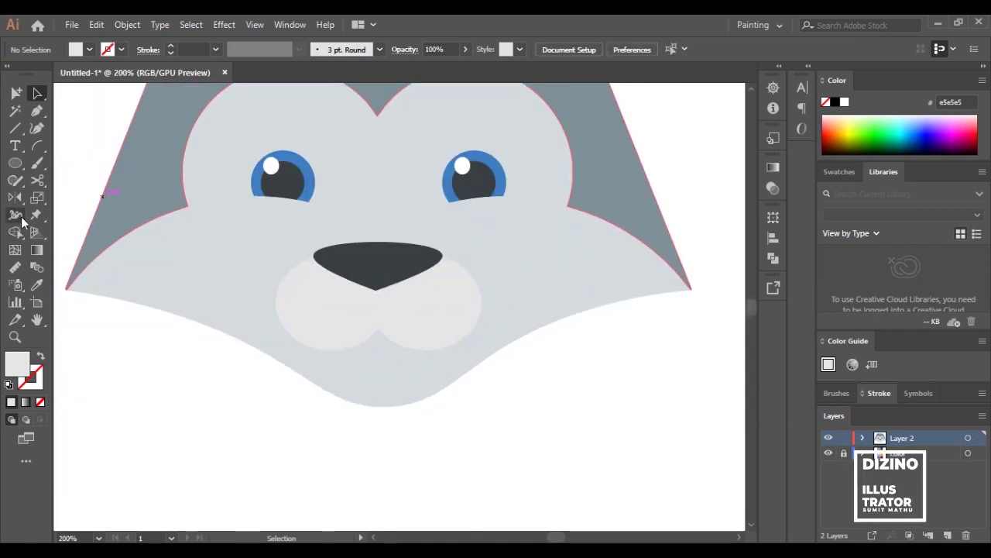
right_click(15, 162)
Draw a narrow pink tongue rectangle below the nose, then raise it slightly and widen it.
left_click(74, 163)
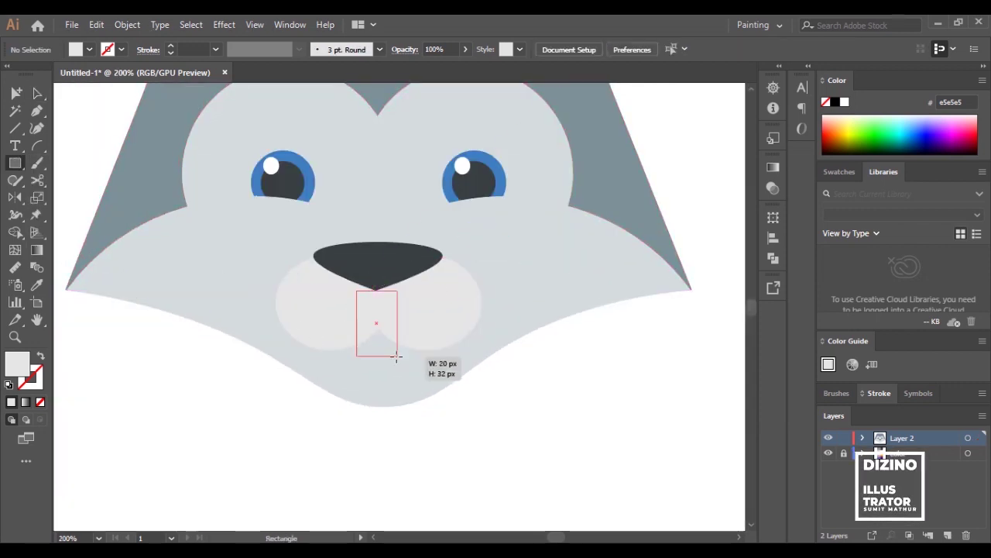
left_click_drag(411, 391, 412, 405)
key("ctrl+minus")
key("ctrl+minus")
key("ctrl+minus")
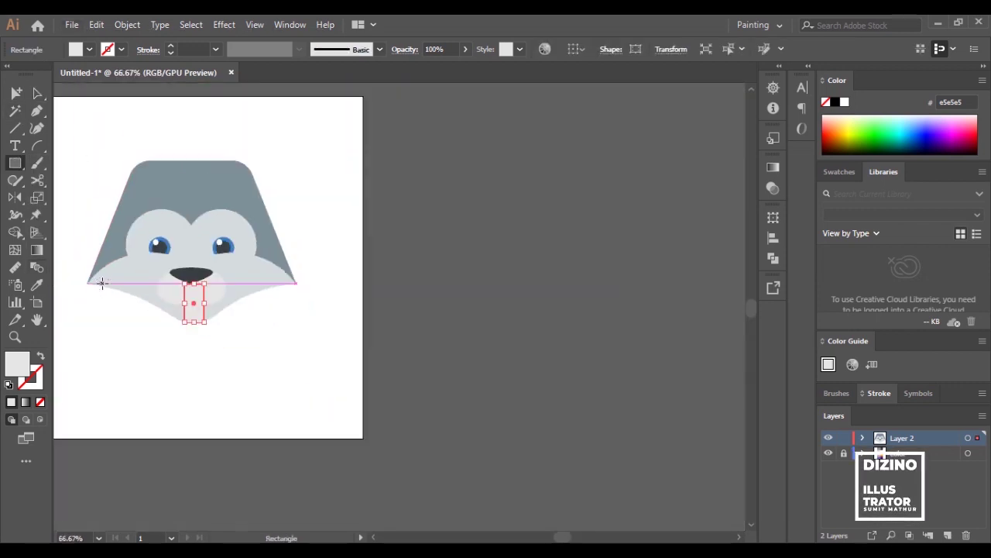
left_click(39, 93)
scroll(547, 326, "up", 1)
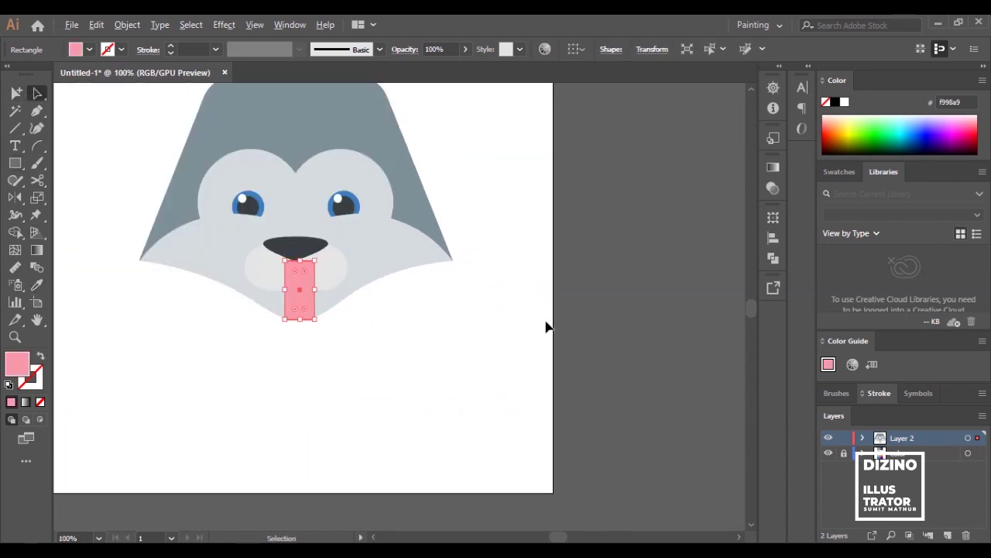
scroll(243, 261, "up", 3)
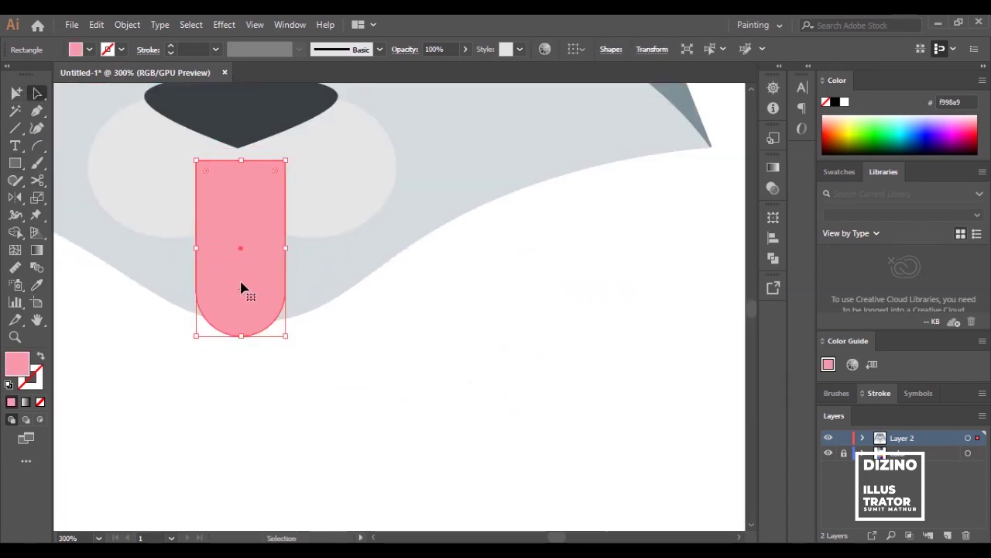
left_click_drag(241, 288, 241, 275)
left_click_drag(197, 235, 190, 235)
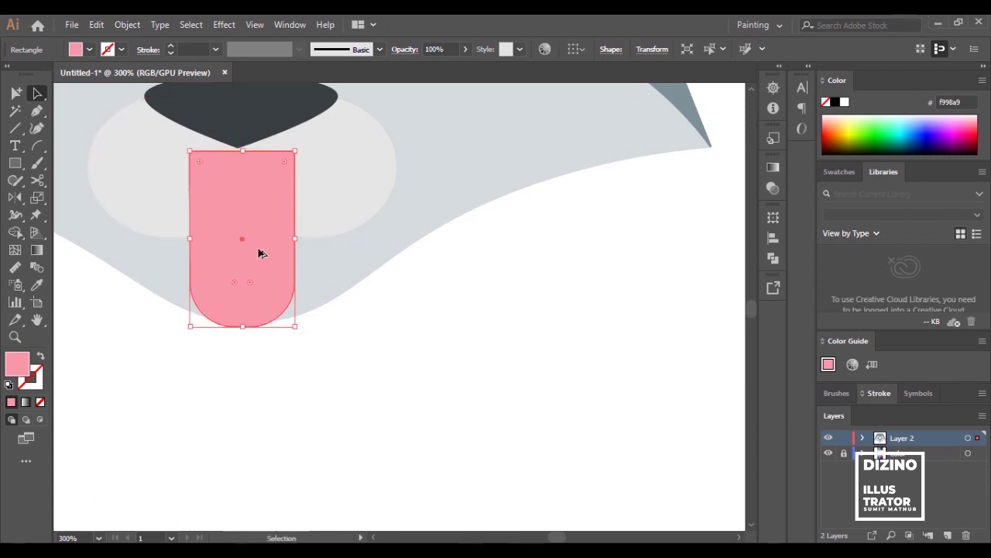
Send the tongue backward so it sits behind the muzzle ellipses.
scroll(260, 253, "up", 2)
key("ctrl+[")
left_click(541, 432)
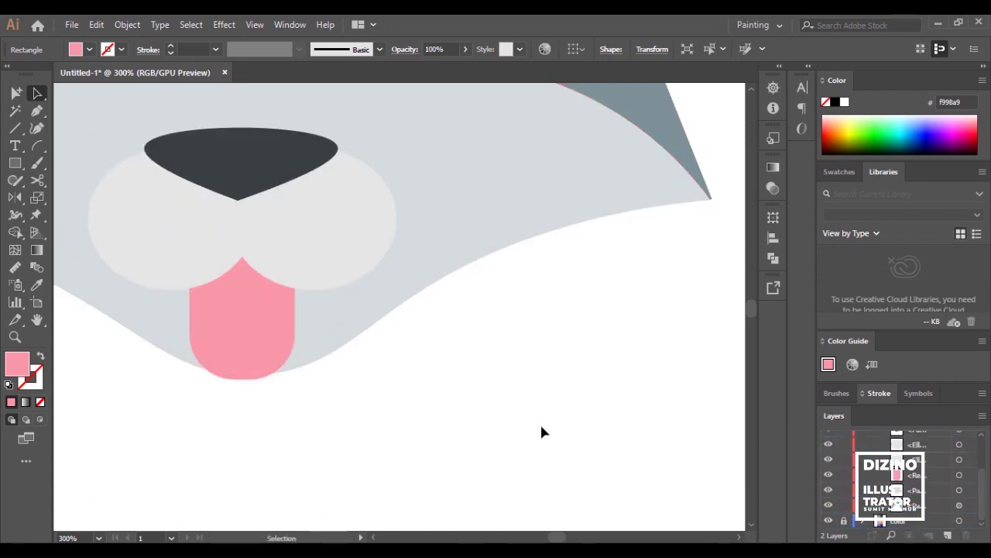
scroll(541, 432, "down", 1)
scroll(410, 460, "down", 1)
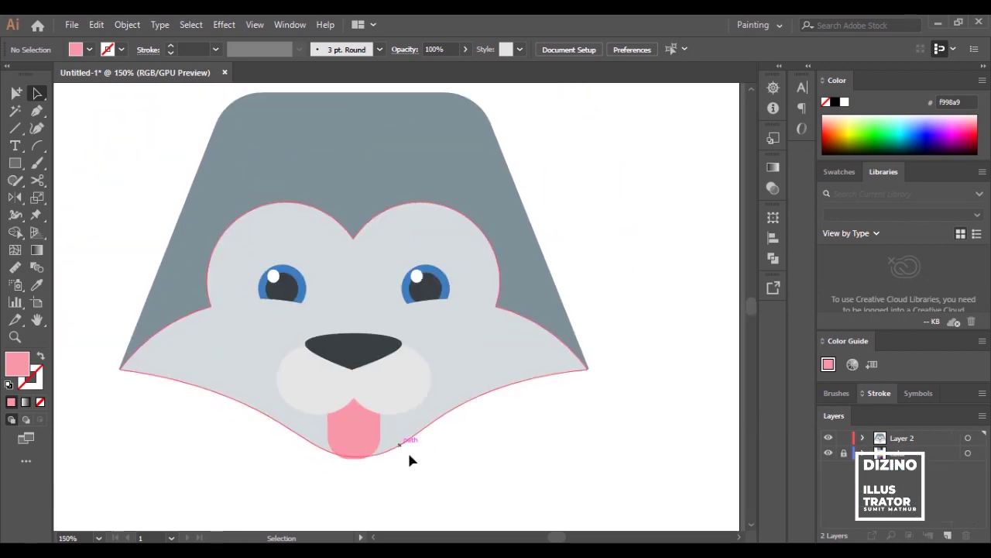
scroll(441, 483, "down", 2)
scroll(432, 397, "up", 2)
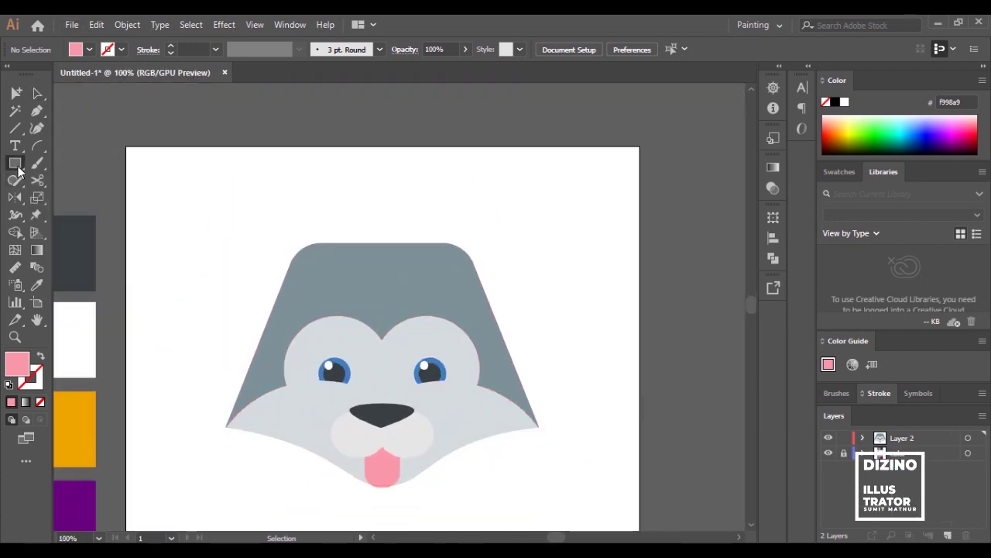
Draw a triangle for the ear, fill it grey-blue 7e9199 and resize it.
left_click_drag(19, 170, 62, 248)
left_click_drag(169, 152, 232, 224)
scroll(90, 177, "up", 1)
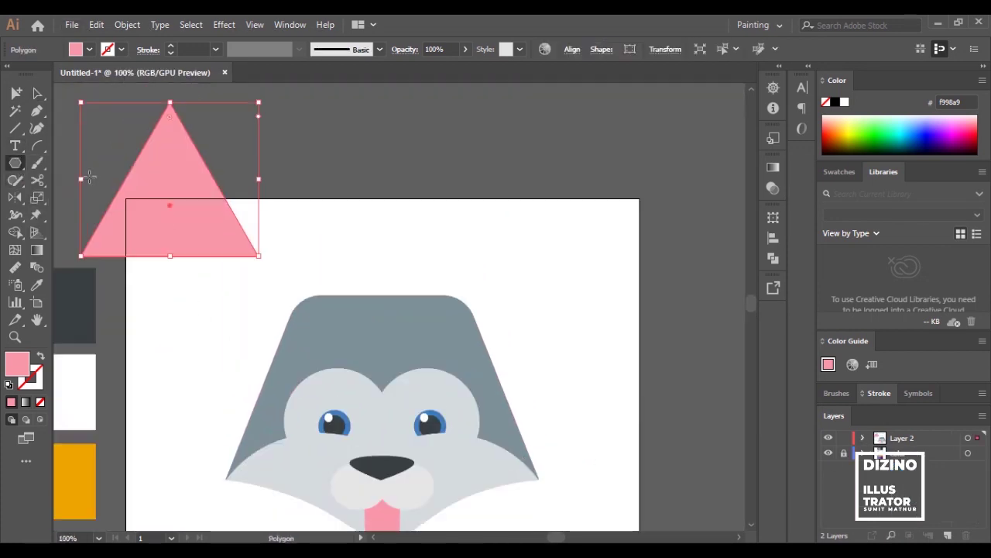
scroll(90, 178, "left", 3)
key("i")
left_click(91, 304)
key("a")
left_click_drag(377, 246, 377, 283)
left_click_drag(302, 294, 303, 307)
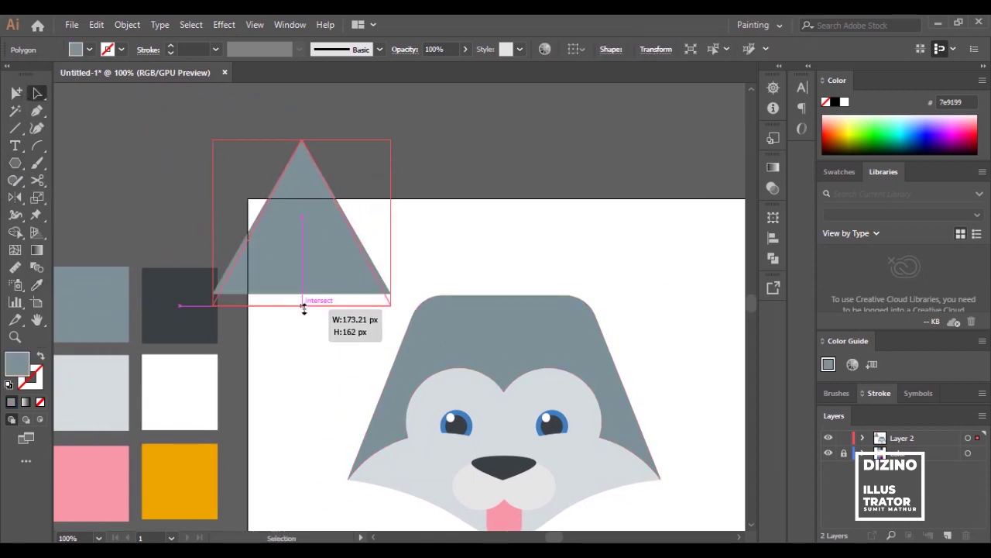
Add a smaller inner triangle copy filled light grey d5dcde.
left_click_drag(303, 259, 400, 256)
left_click_drag(439, 306, 436, 281)
mouse_move(372, 224)
left_mouse_down()
mouse_move(348, 246)
mouse_move(301, 244)
left_mouse_up()
key("i")
left_click(110, 376)
key("a")
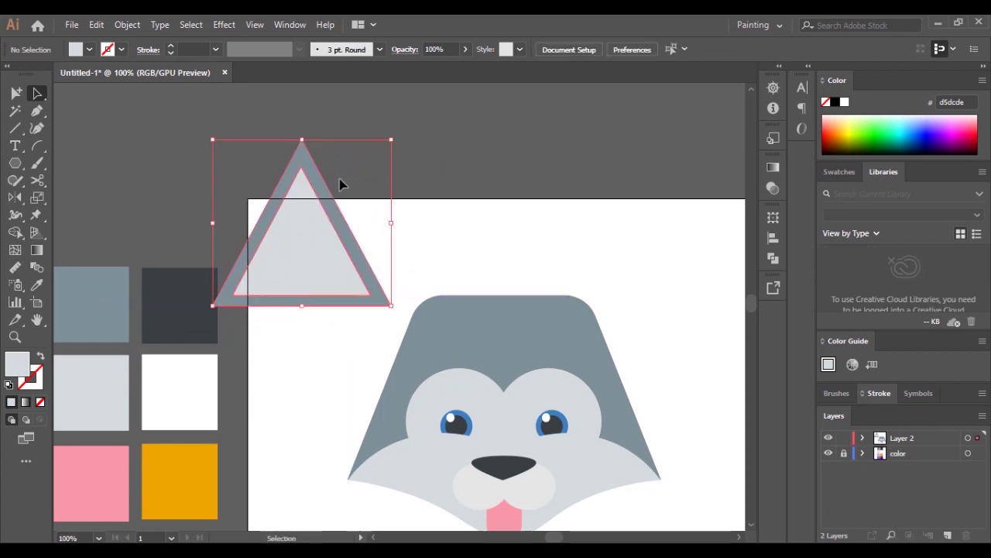
Curve the outer ear triangle's sides outward with added curve points.
scroll(191, 280, "up", 1)
left_click(295, 179)
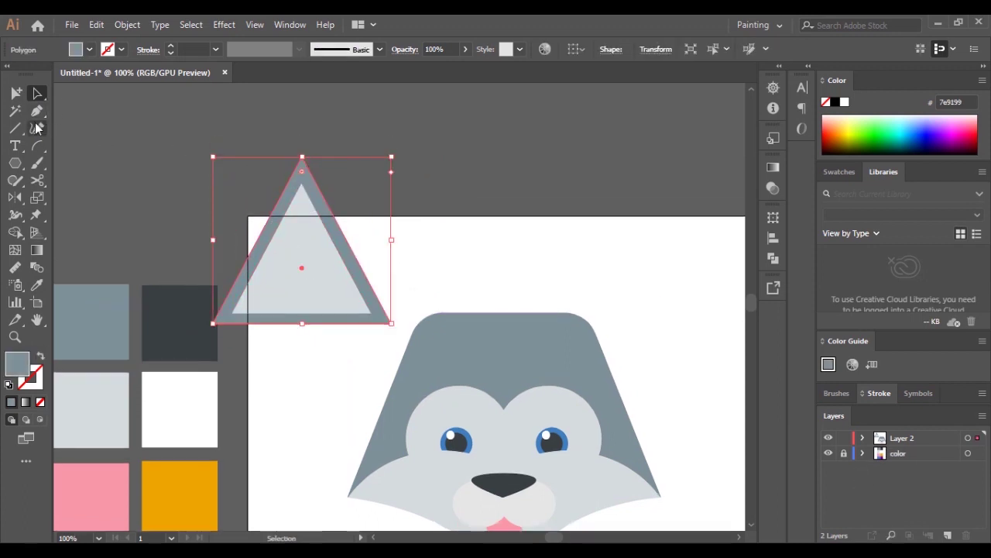
left_click(362, 227)
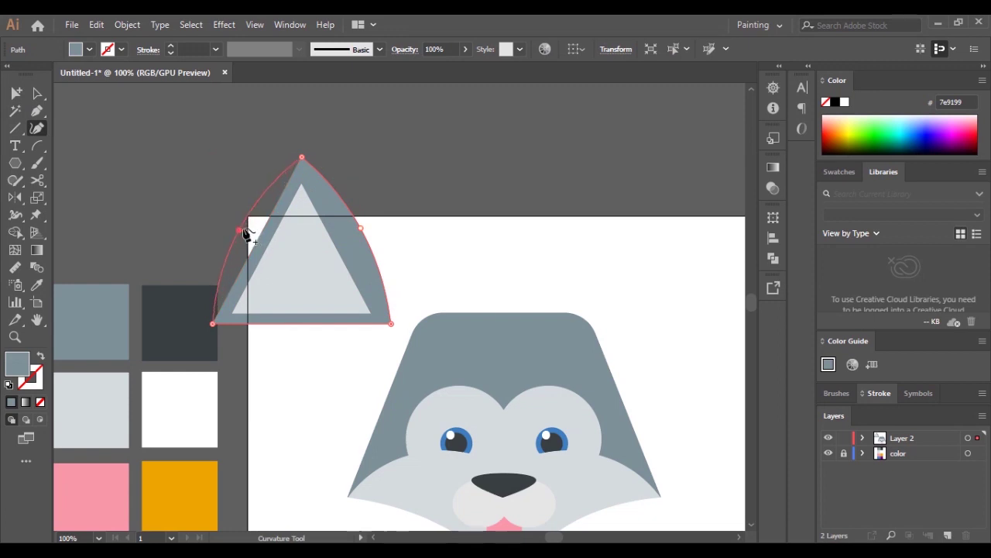
left_click(241, 229)
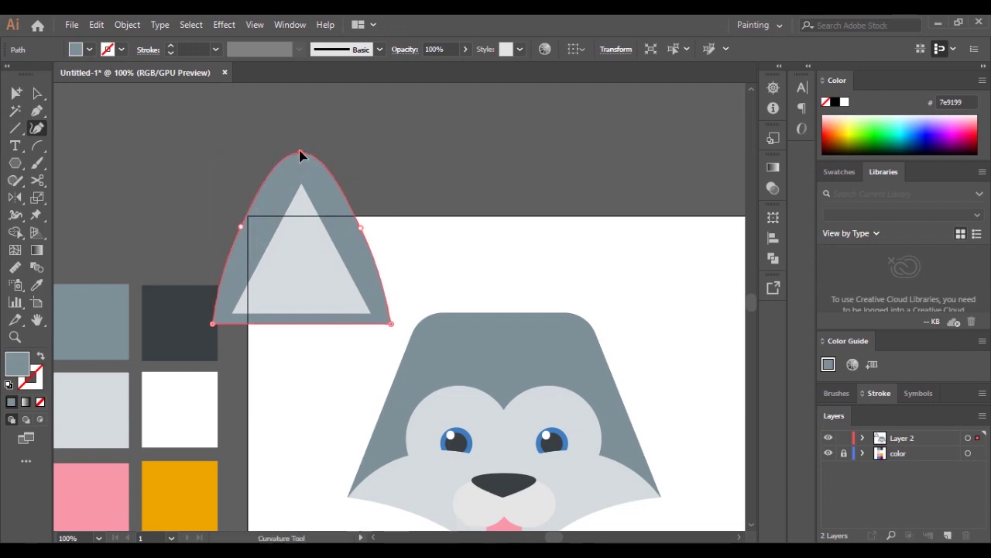
left_click(261, 235)
left_click_drag(301, 185, 302, 164)
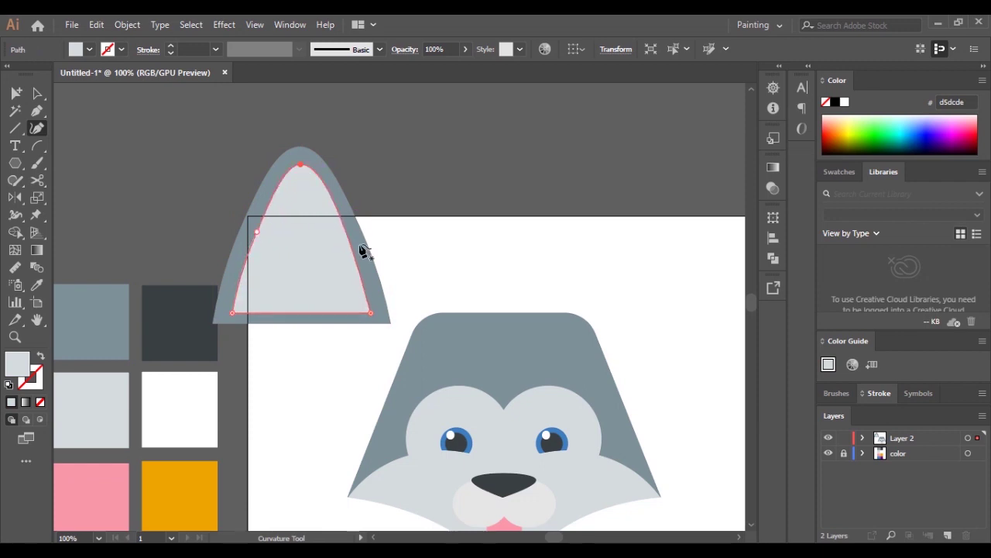
Tilt and shrink the ear pair onto the head's top-left corner.
left_click(249, 200, "shift")
mouse_move(395, 329)
left_mouse_down()
mouse_move(361, 116)
mouse_move(398, 230)
left_mouse_up()
left_click_drag(374, 276, 396, 305)
left_click_drag(405, 241, 408, 253)
left_click(447, 279)
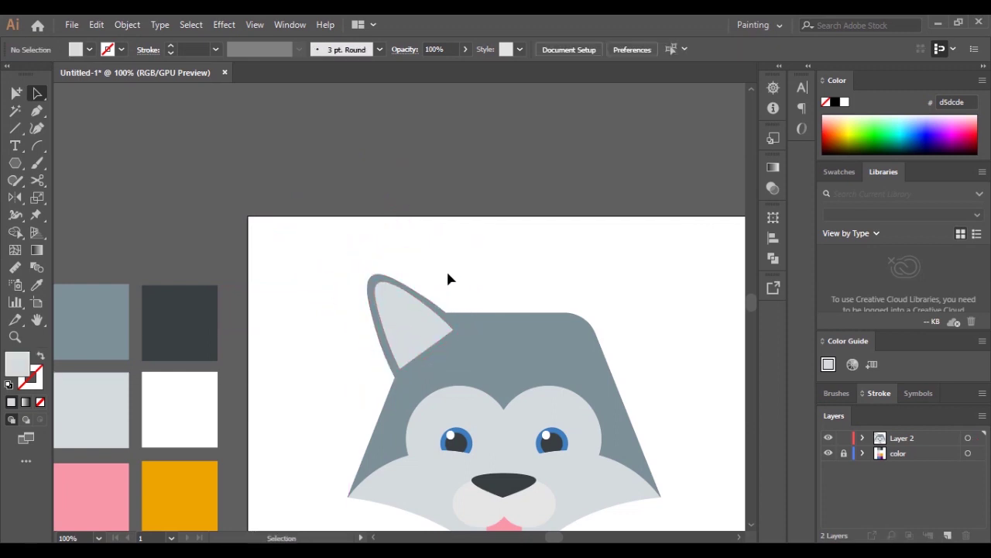
scroll(449, 248, "down", 1)
Rotate the left ear to a steeper angle and stretch it taller.
left_click(399, 280)
key("ctrl+shift+a")
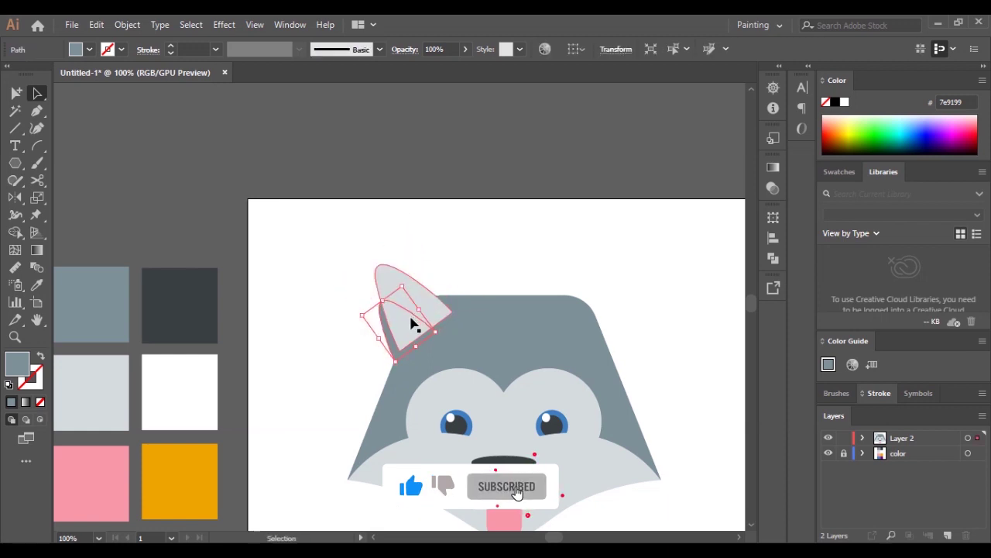
left_click(415, 262)
key("v")
mouse_move(411, 232)
left_mouse_down()
mouse_move(419, 311)
mouse_move(406, 296)
left_mouse_up()
left_click_drag(421, 251, 416, 235)
Reflect a vertical copy of the ear and move it to the top-right corner.
left_click(446, 302, "alt")
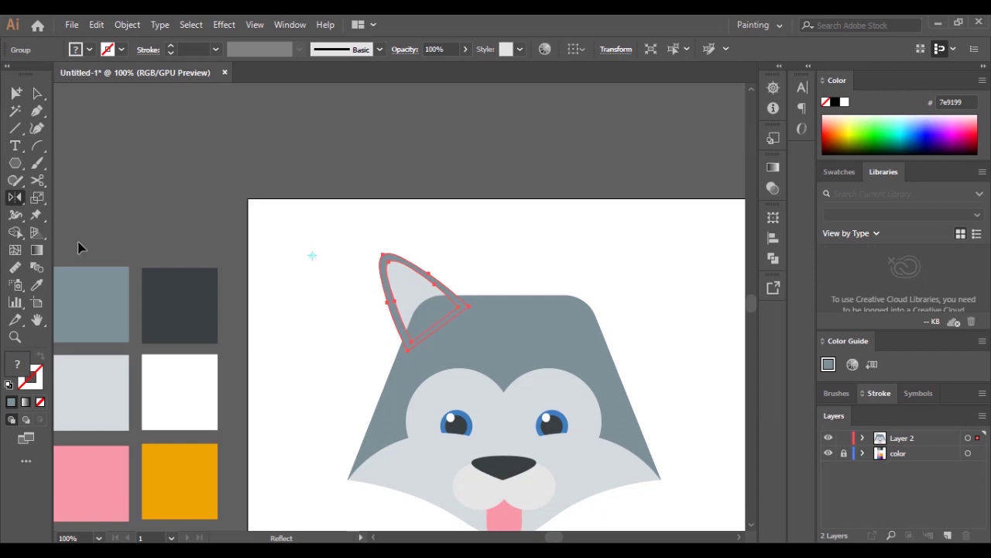
double_click(16, 197)
left_click(225, 414)
key("v")
left_click_drag(487, 288, 637, 284)
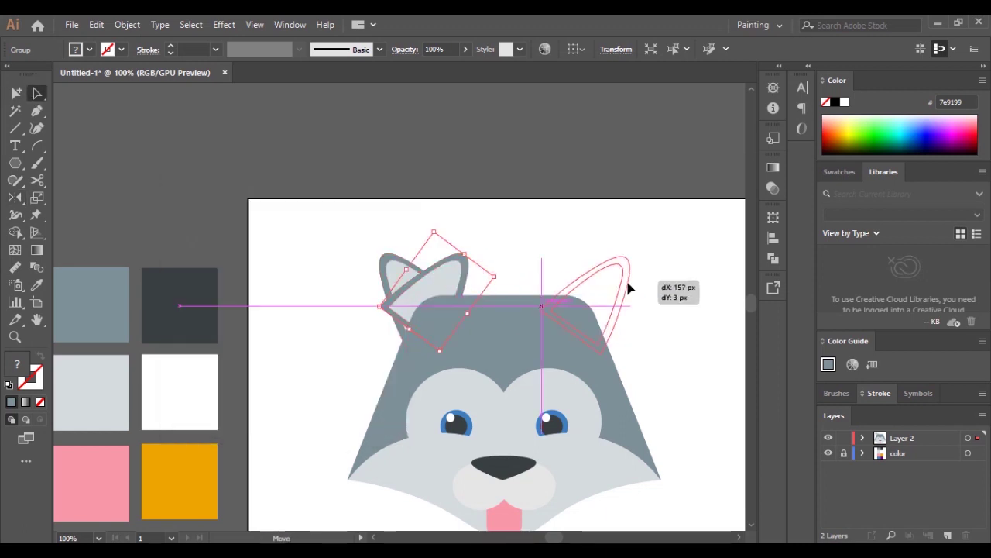
left_click(665, 309)
Nudge the right ear slightly lower-right and compare it with the left ear.
key("ctrl+minus")
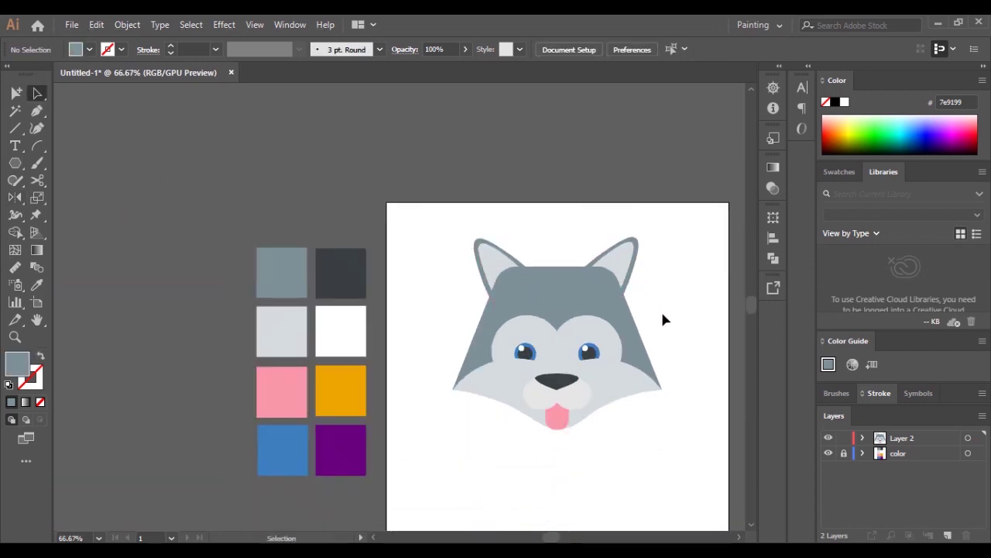
left_click_drag(620, 284, 620, 285)
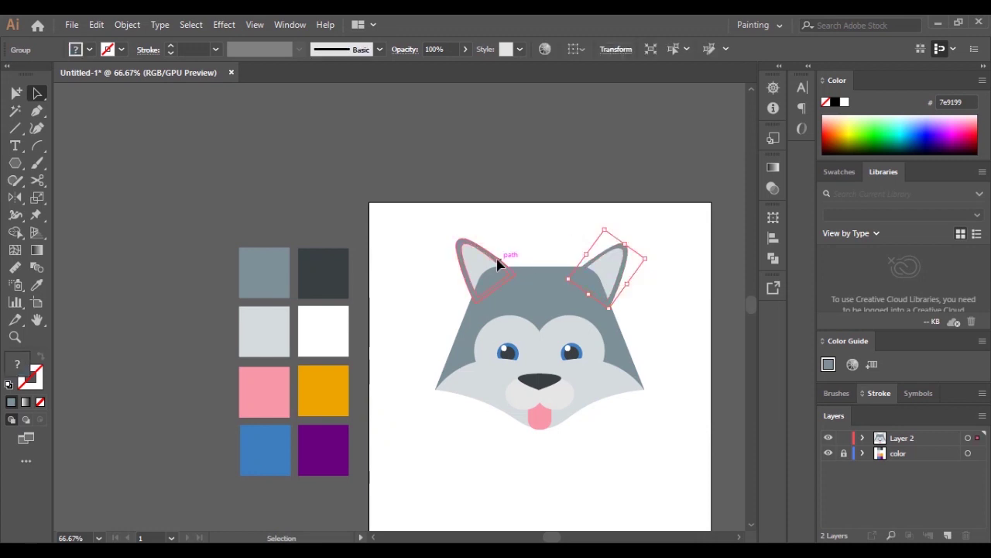
left_click(495, 269)
left_click(670, 247)
scroll(664, 263, "down", 1)
scroll(503, 287, "right", 2)
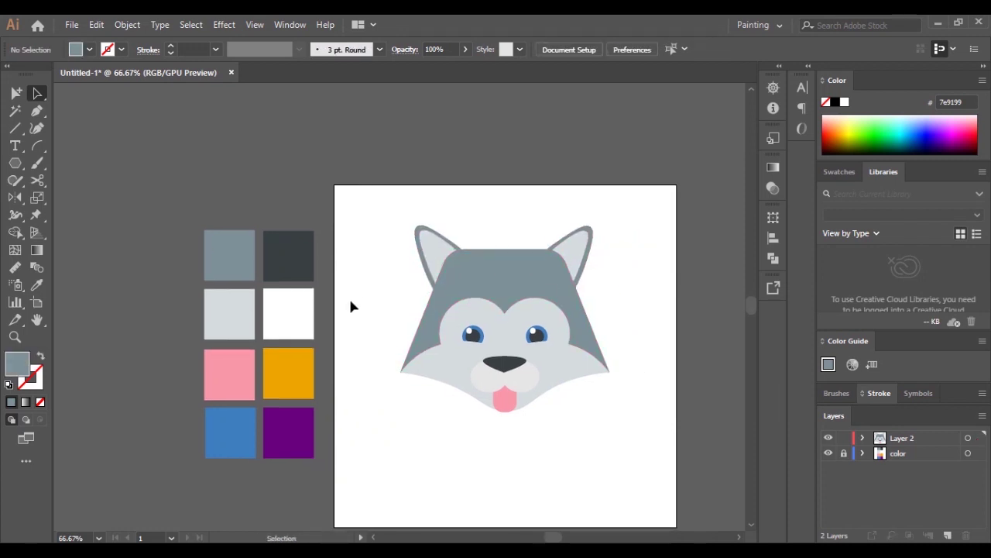
left_click(14, 163)
Draw a small rounded bar above the left eye and tilt it into a slanted eyebrow.
left_click(77, 179)
left_click_drag(348, 251, 360, 262)
key("ctrl+plus")
key("ctrl+plus")
key("ctrl+plus")
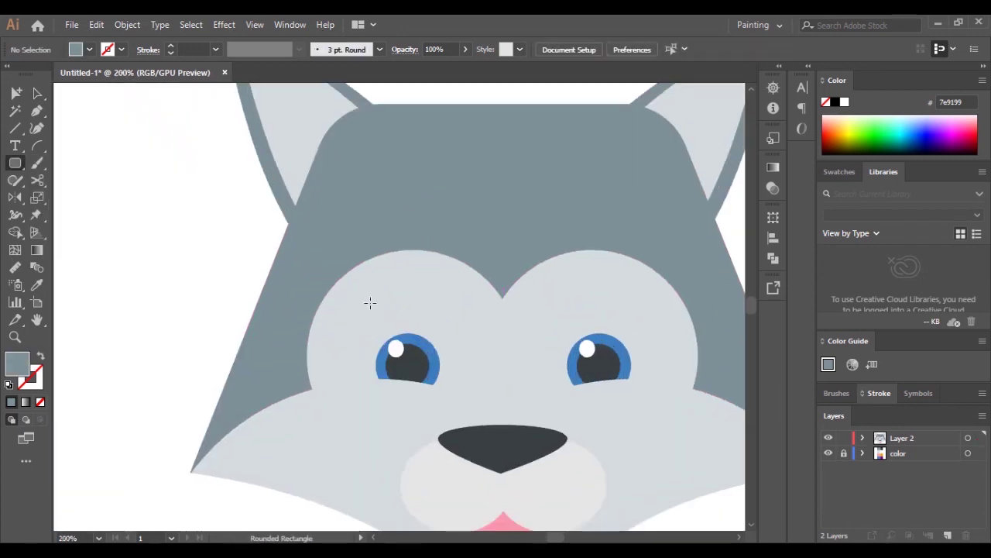
mouse_move(395, 304)
left_mouse_down()
mouse_move(417, 315)
mouse_move(403, 285)
mouse_move(378, 312)
mouse_move(628, 312)
left_mouse_up()
left_click(36, 94)
Reflect a copy of the eyebrow and place it above the right eye.
key("o")
key("Return")
left_click(210, 405)
key("v")
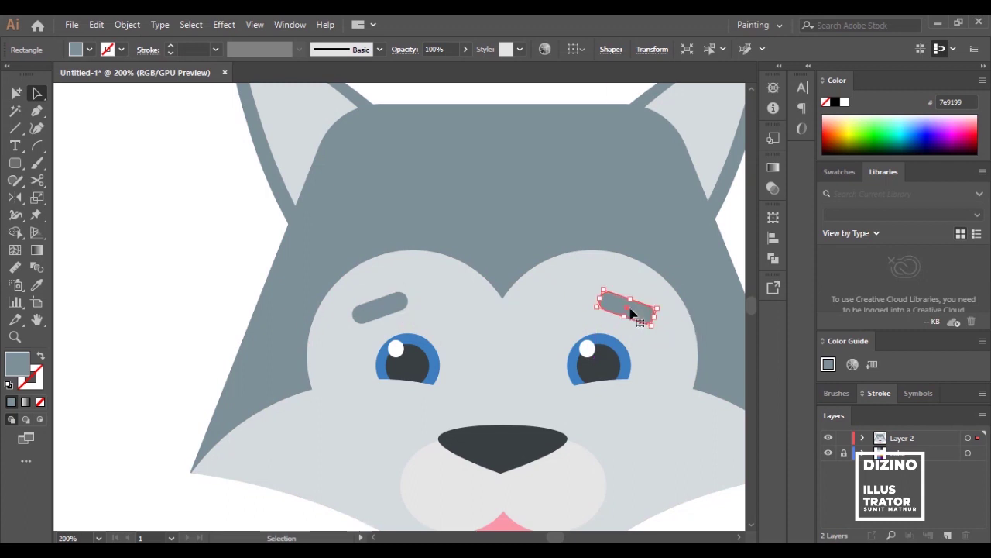
left_click(194, 261)
key("ctrl+0")
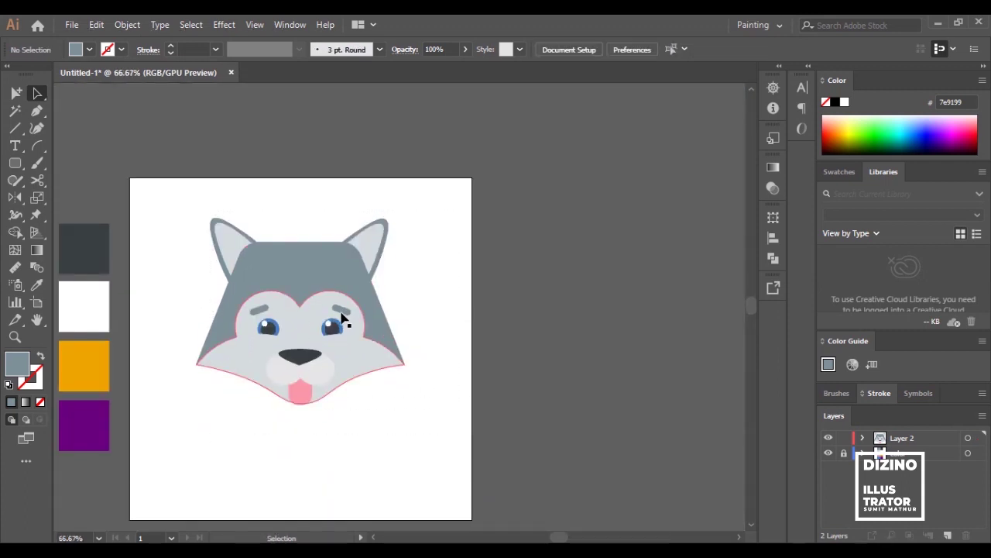
Select both eyebrows, then the whole head, to check the arrangement.
left_click(339, 312)
left_click(263, 309, "shift")
left_click_drag(186, 209, 406, 423)
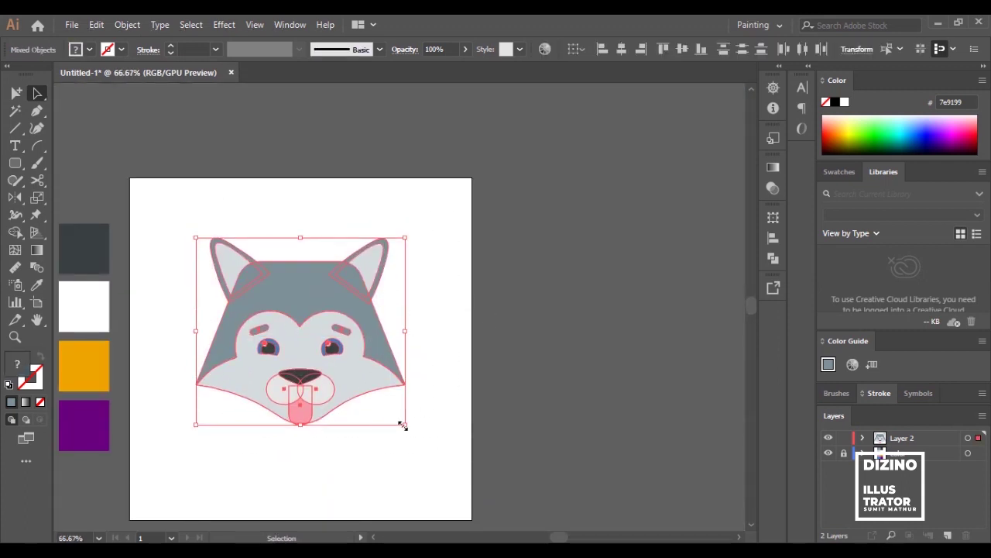
left_click(556, 370)
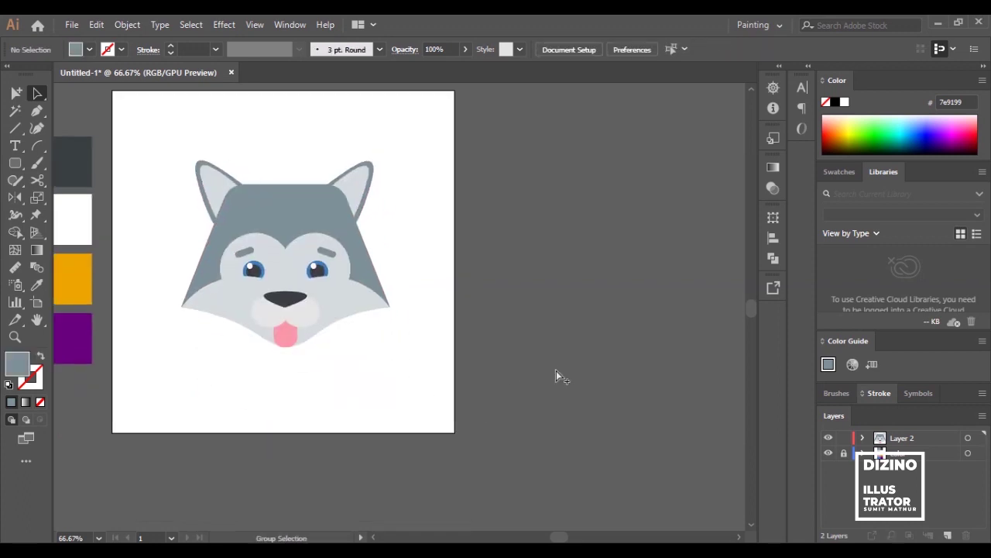
scroll(368, 343, "up", 2, "alt")
scroll(372, 343, "down", 1, "alt")
scroll(364, 349, "down", 1, "alt")
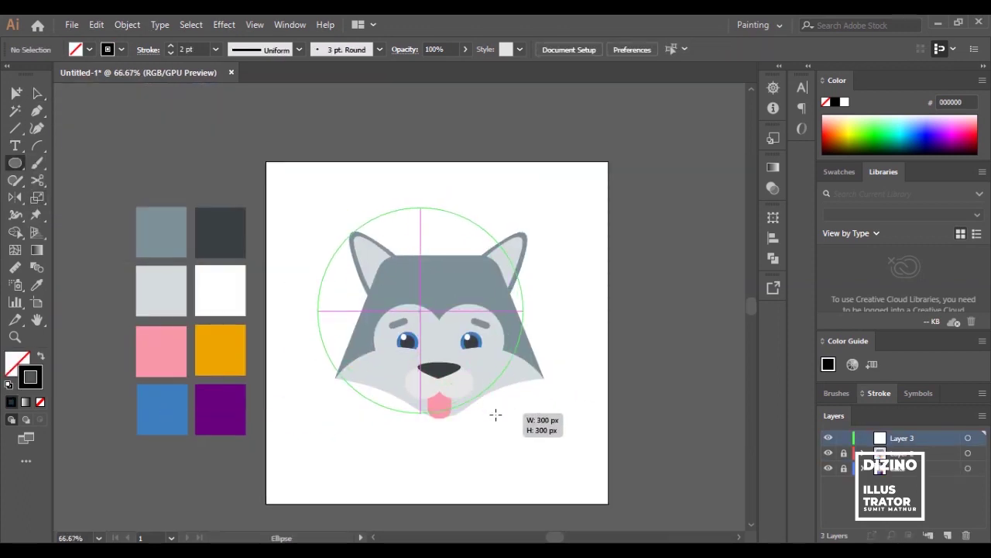
Draw a circle around the whole head and give it a solid purple swatch fill.
mouse_move(438, 327)
left_mouse_down()
mouse_move(536, 447)
mouse_move(585, 469)
left_mouse_up()
left_click_drag(577, 375, 577, 375)
left_click(36, 284)
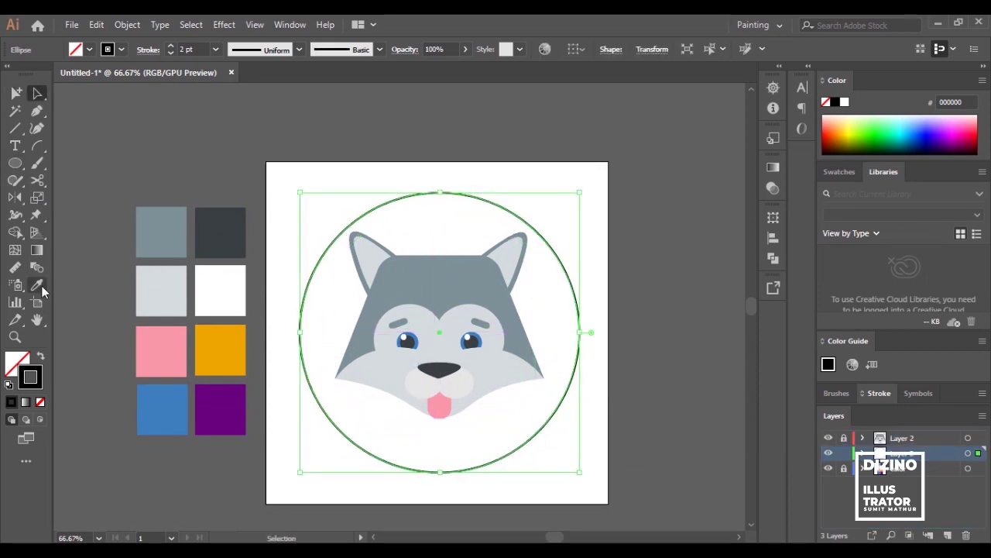
left_click(220, 409)
key("v")
left_click(583, 352)
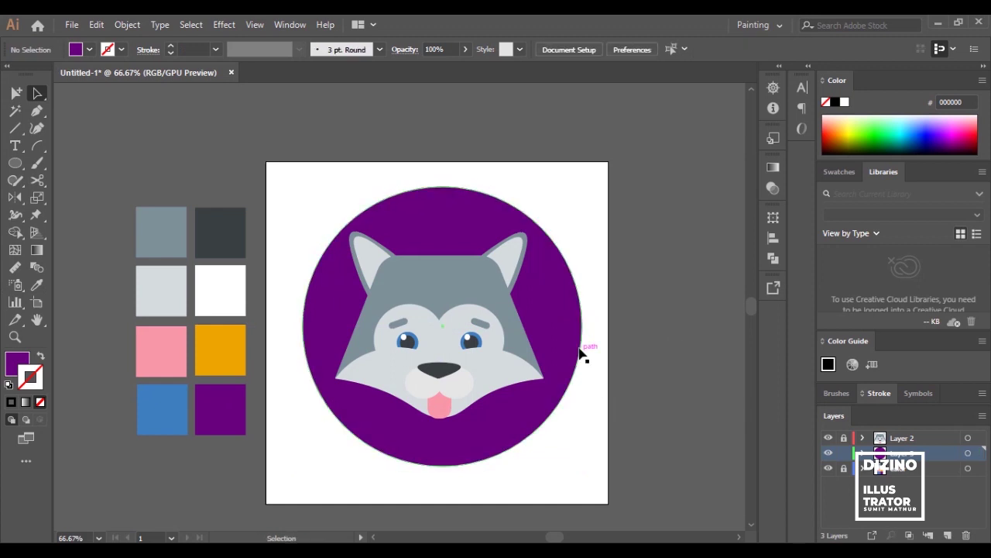
Toggle the purple circle's layer visibility off and on, then select the circle.
left_click(827, 452)
left_click(827, 453)
scroll(668, 341, "right", 1)
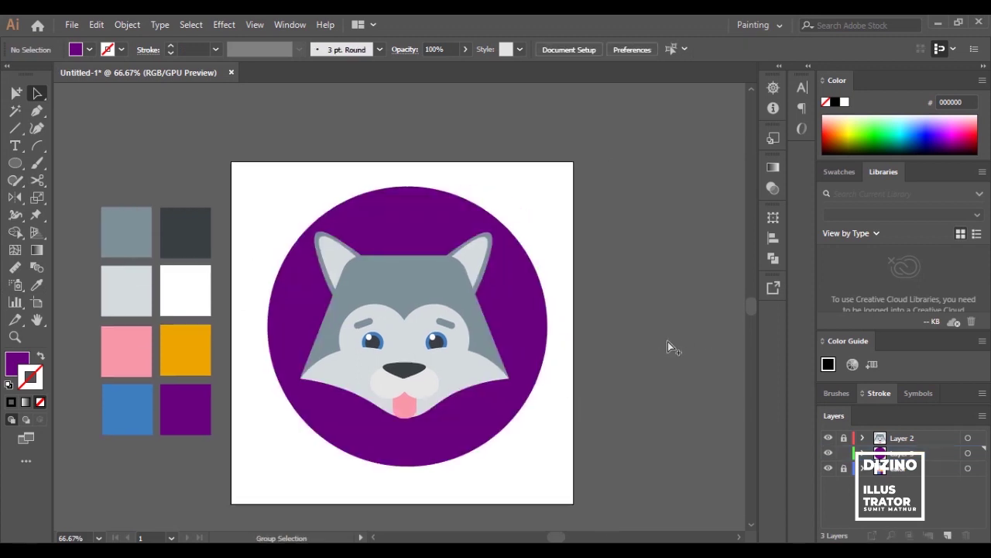
left_click(399, 258)
Duplicate the purple circle, recolour the copy dark grey, and position it over the original.
left_click_drag(465, 256, 574, 304)
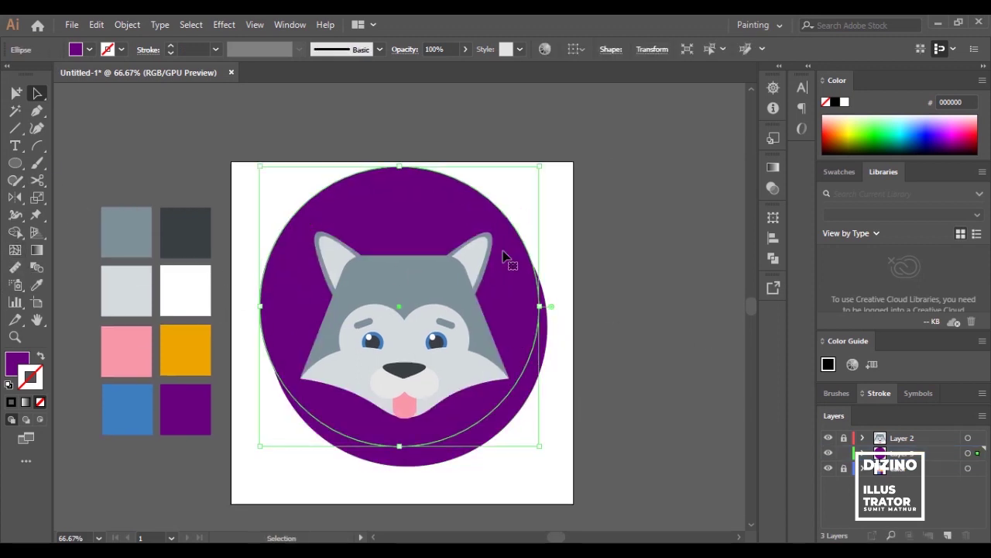
key("i")
left_click(173, 213)
key("v")
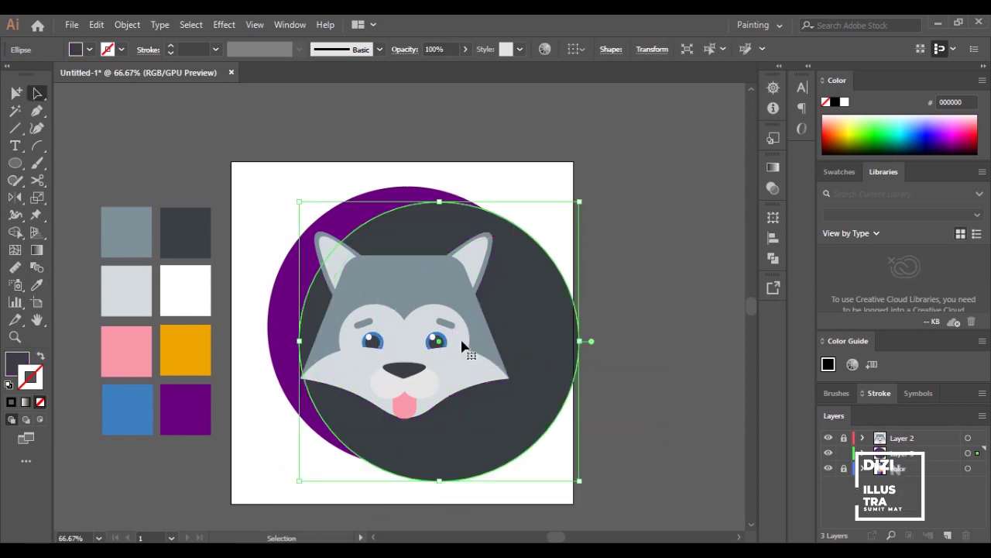
left_click_drag(552, 370, 504, 336)
Reshape the grey copy into a crescent by deleting its top point and making sharp side corners.
key("shift+grave")
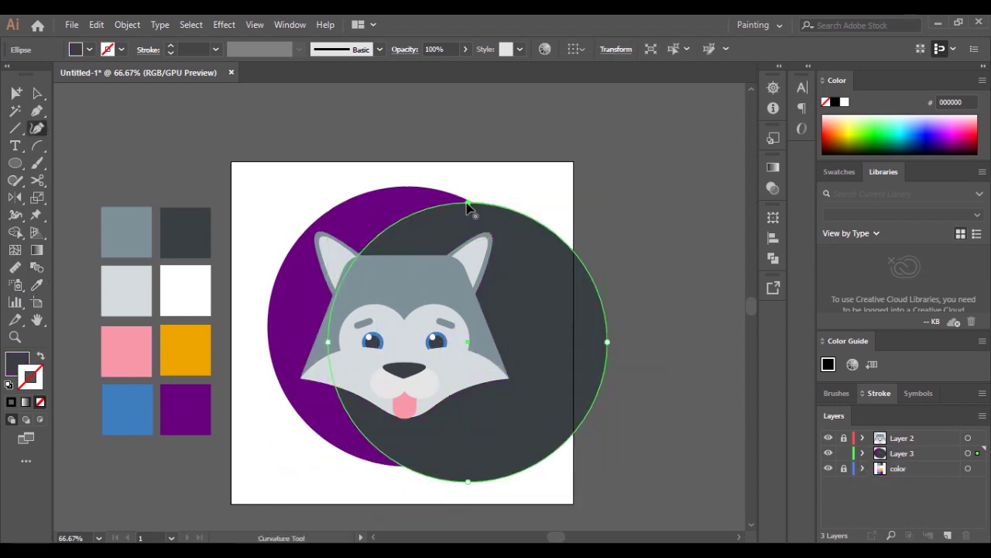
left_click(467, 204)
key("Delete")
double_click(609, 341)
double_click(329, 342)
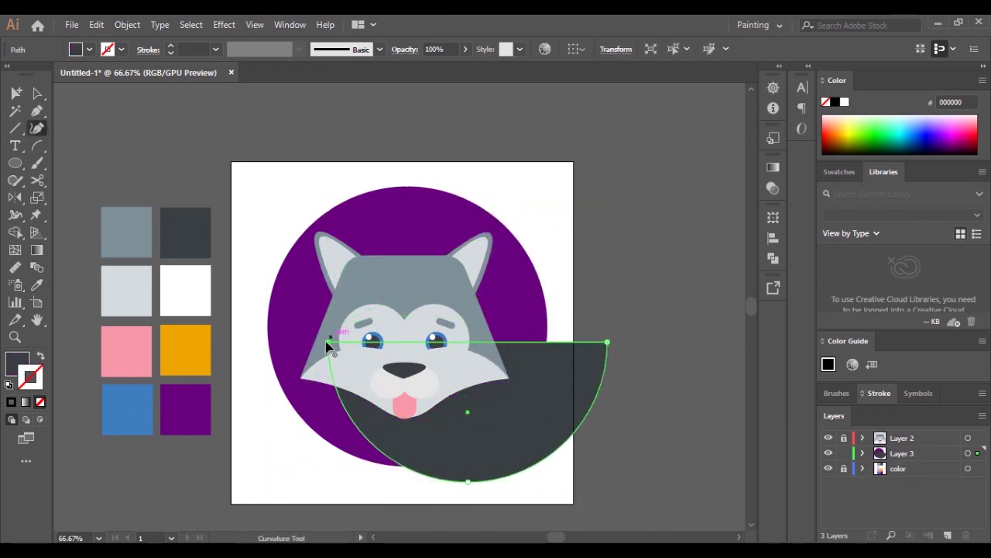
left_click_drag(488, 360, 491, 375)
left_click(422, 370)
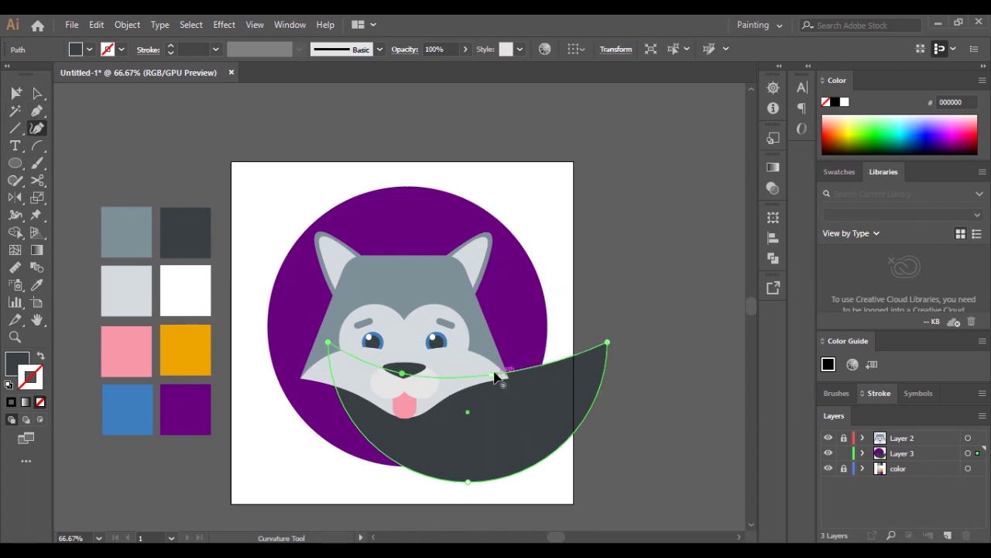
Rotate the dark crescent about 45° across the purple circle's right half.
left_click(35, 96)
mouse_move(616, 416)
left_mouse_down()
mouse_move(541, 355)
mouse_move(359, 474)
left_mouse_up()
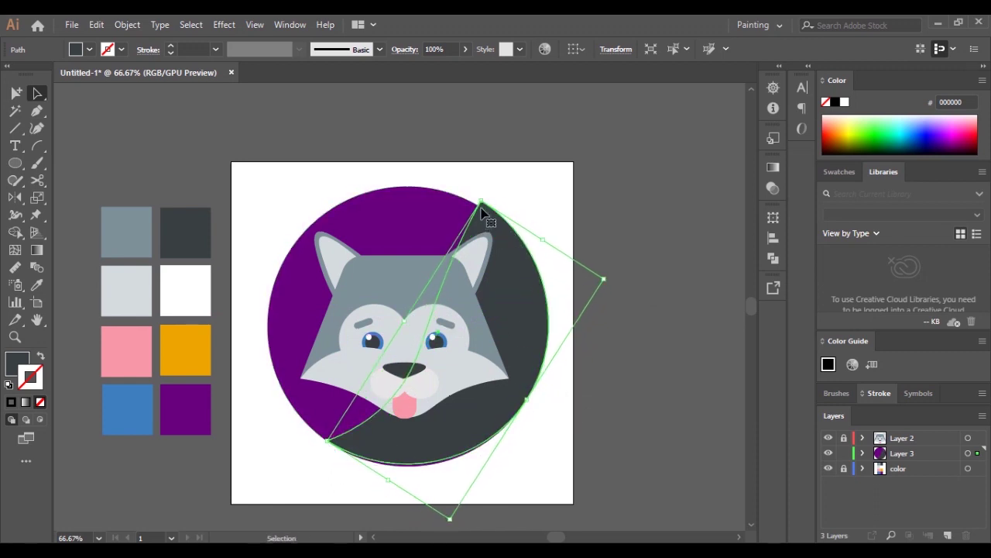
left_click_drag(359, 474, 474, 199)
Lower the dark shadow shape's opacity to 22% in the Transparency panel.
left_click(774, 188)
left_click(723, 180)
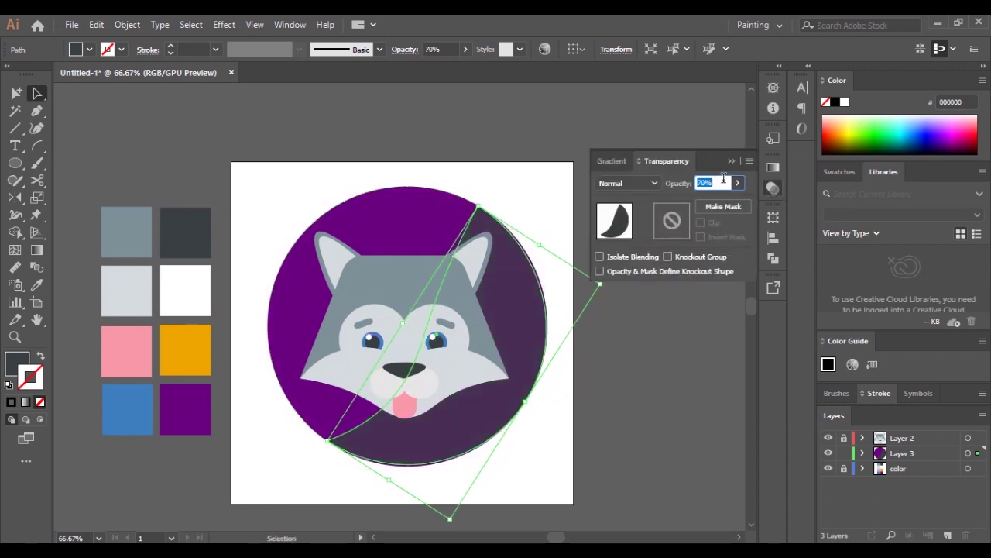
type("22")
left_click(731, 160)
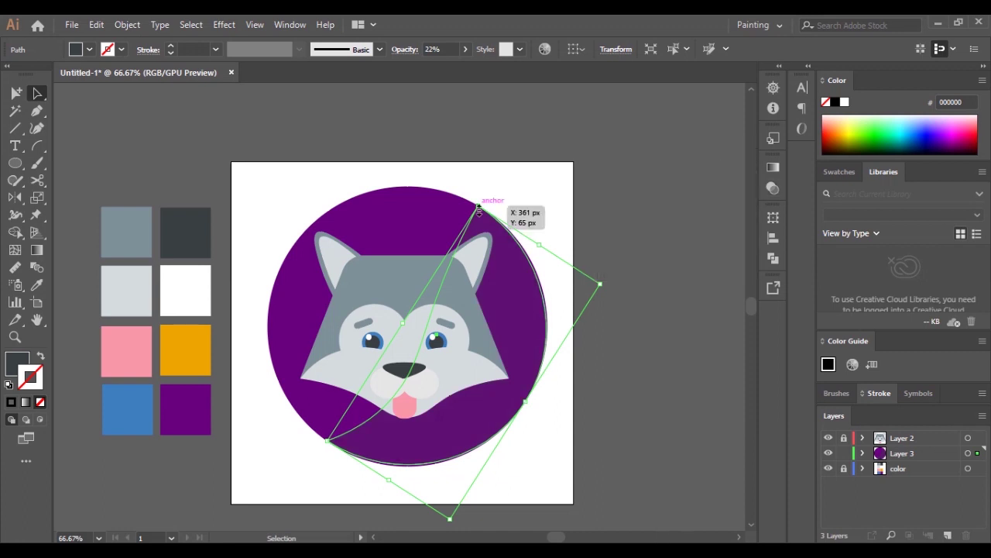
Tilt the translucent shadow shape slightly within the purple circle.
left_click(503, 206)
scroll(670, 326, "up", 1)
left_click(481, 224)
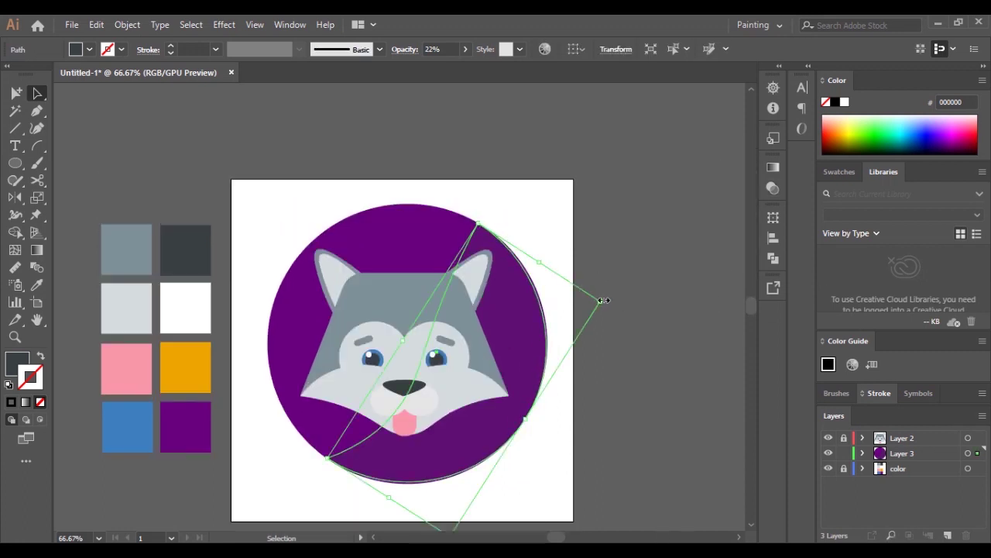
left_click_drag(604, 299, 594, 289)
left_click(608, 349)
left_click(529, 279)
left_click(35, 130)
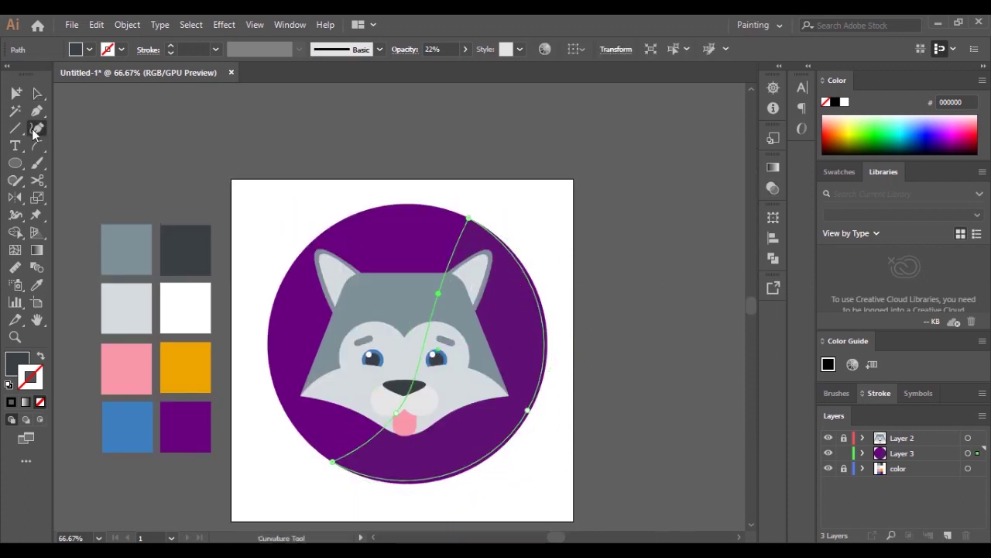